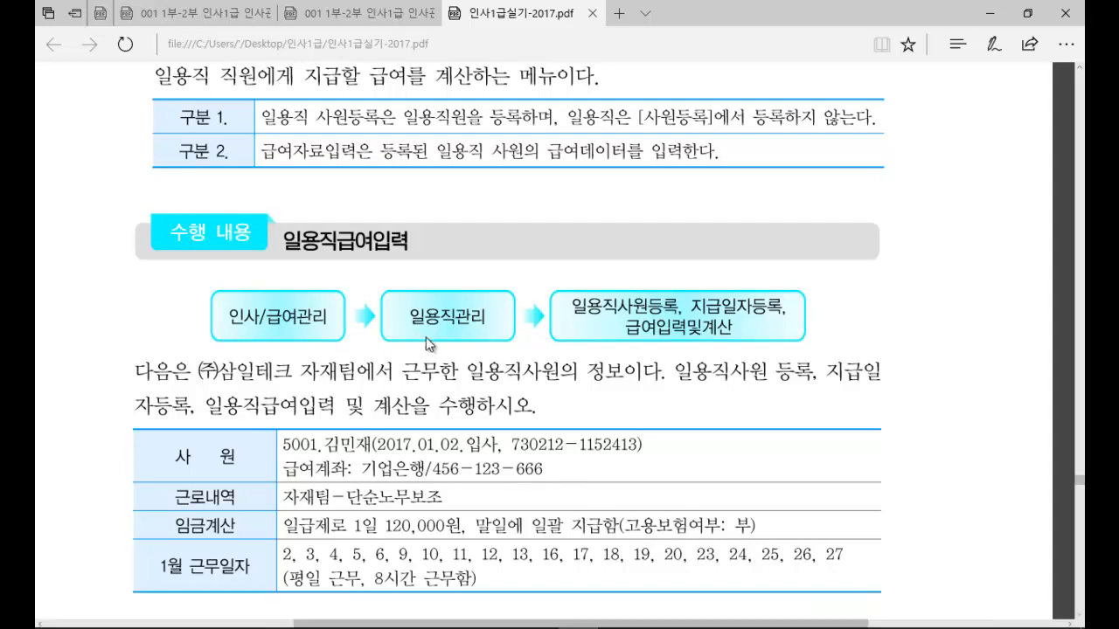
Read the 일용직급여입력 exercise in the PDF, covering the employee details, wage terms, January working dates and the 일용직사원등록 example
{"action": "scroll", "coordinate": [501, 298], "scroll_direction": "up", "scroll_amount": 1}
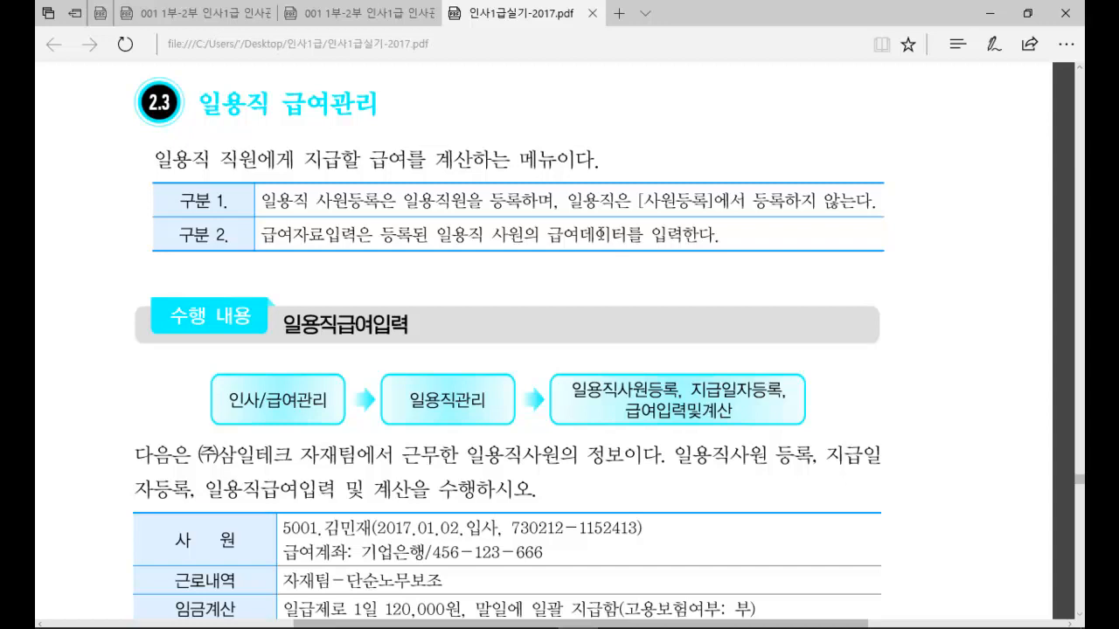
{"action": "scroll", "coordinate": [550, 295], "scroll_direction": "down", "scroll_amount": 1}
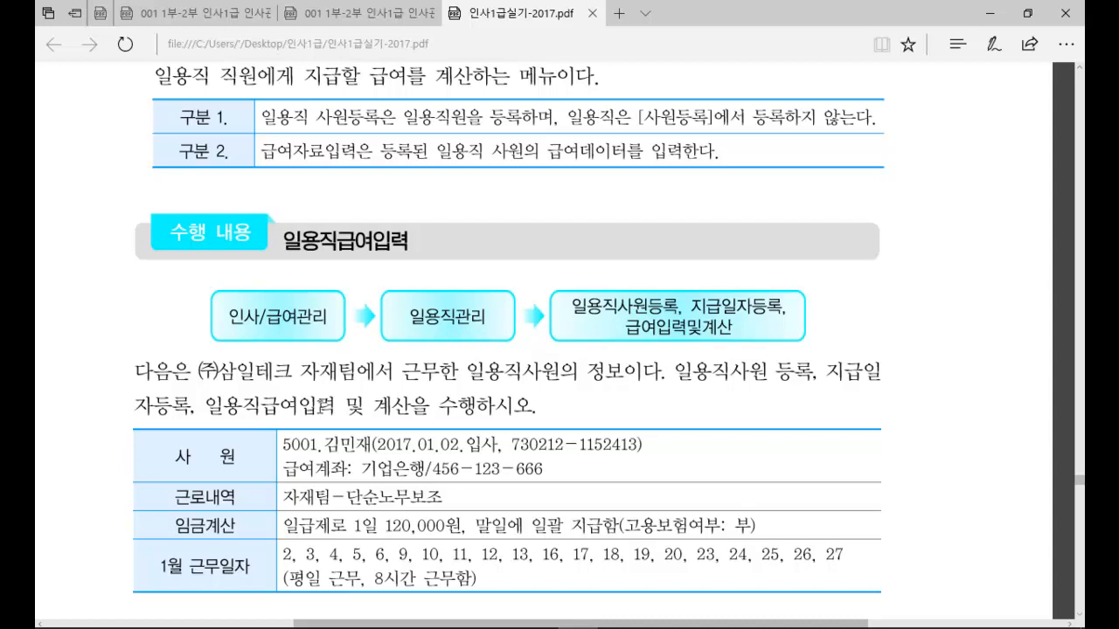
{"action": "scroll", "coordinate": [182, 413], "scroll_direction": "down", "scroll_amount": 1}
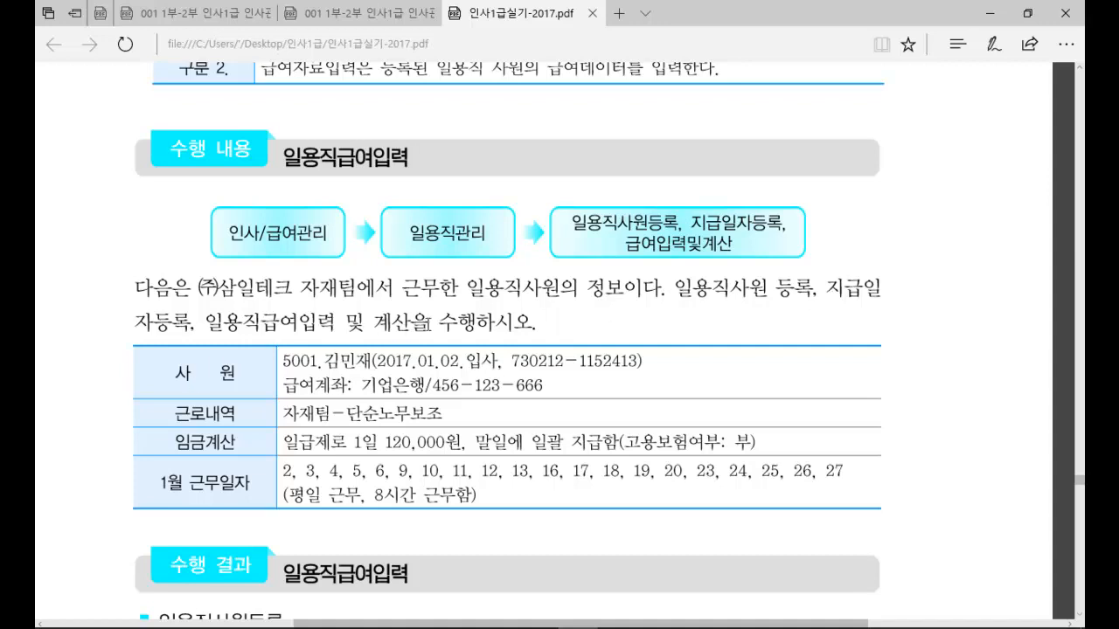
{"action": "scroll", "coordinate": [402, 323], "scroll_direction": "down", "scroll_amount": 3}
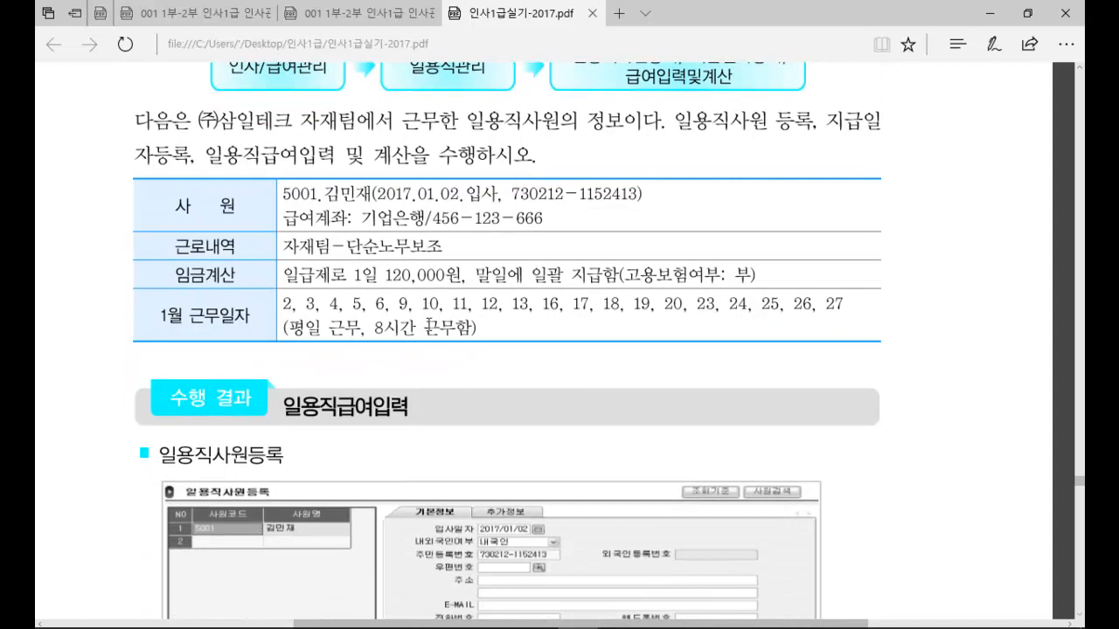
{"action": "scroll", "coordinate": [429, 327], "scroll_direction": "down", "scroll_amount": 2}
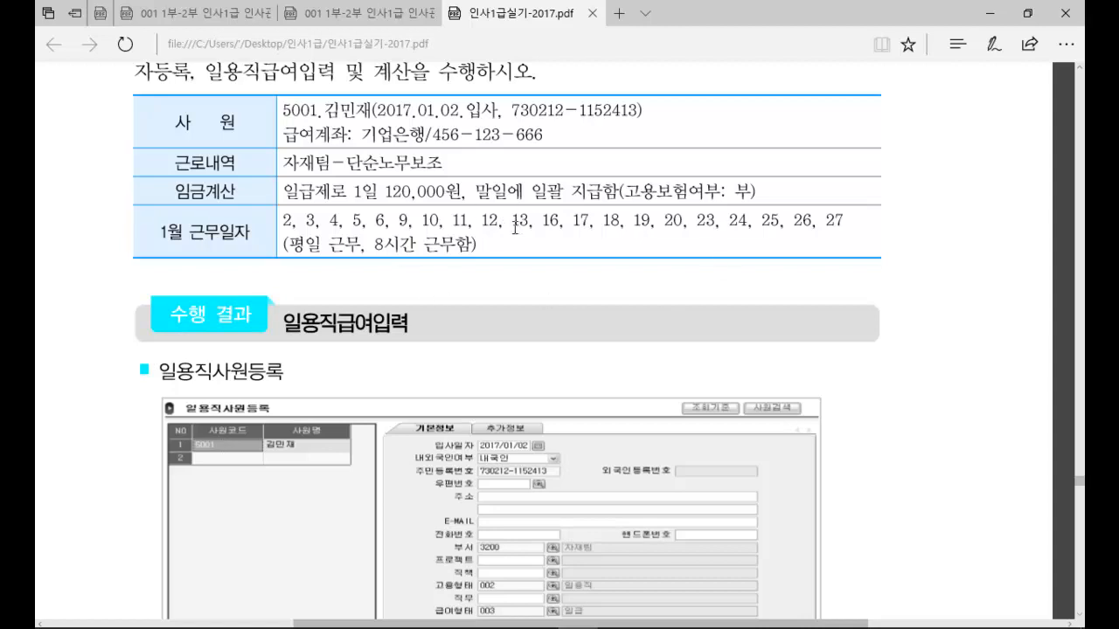
{"action": "scroll", "coordinate": [515, 228], "scroll_direction": "up", "scroll_amount": 2}
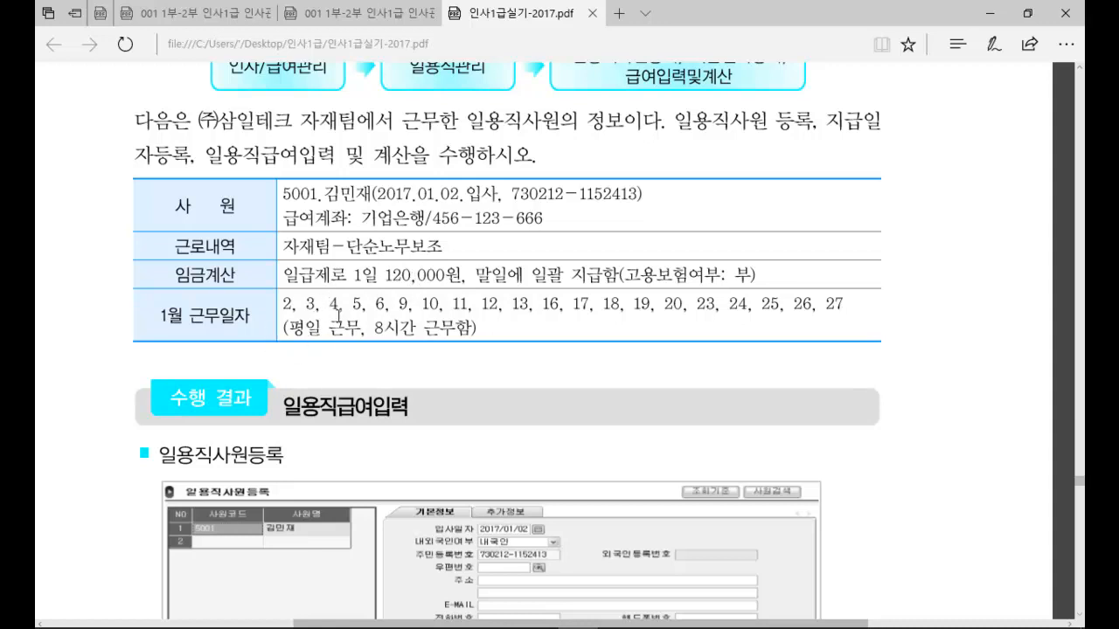
{"action": "scroll", "coordinate": [549, 346], "scroll_direction": "down", "scroll_amount": 4}
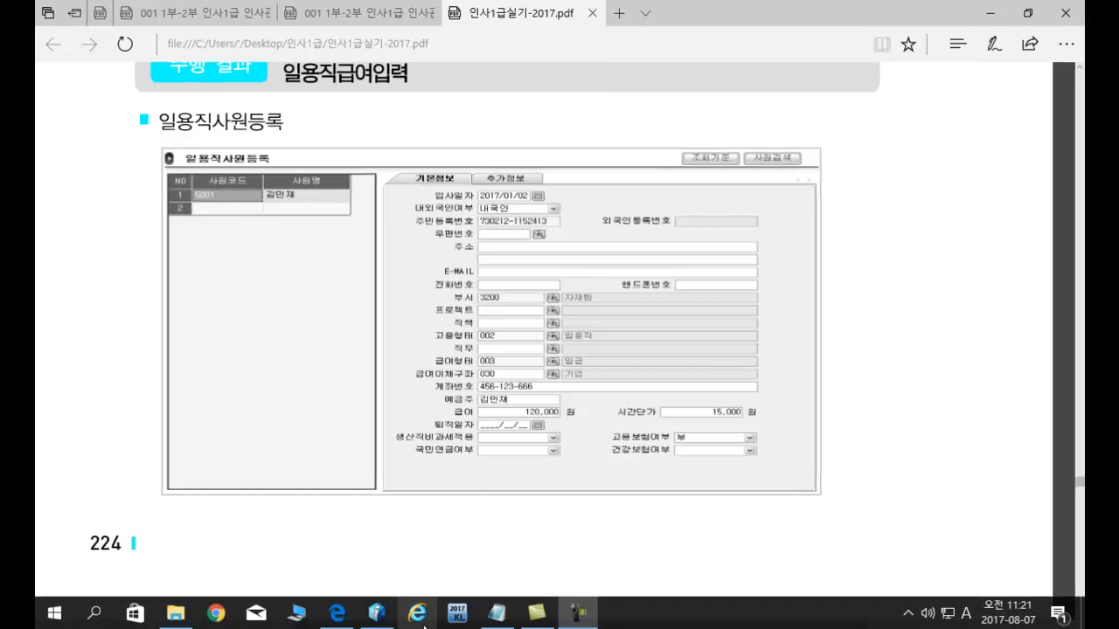
Review the day worker's record in iCUBE's 일용직사원등록 screen and the 일용직급여지급일자등록 instructions in the PDF
{"action": "left_click", "coordinate": [367, 620]}
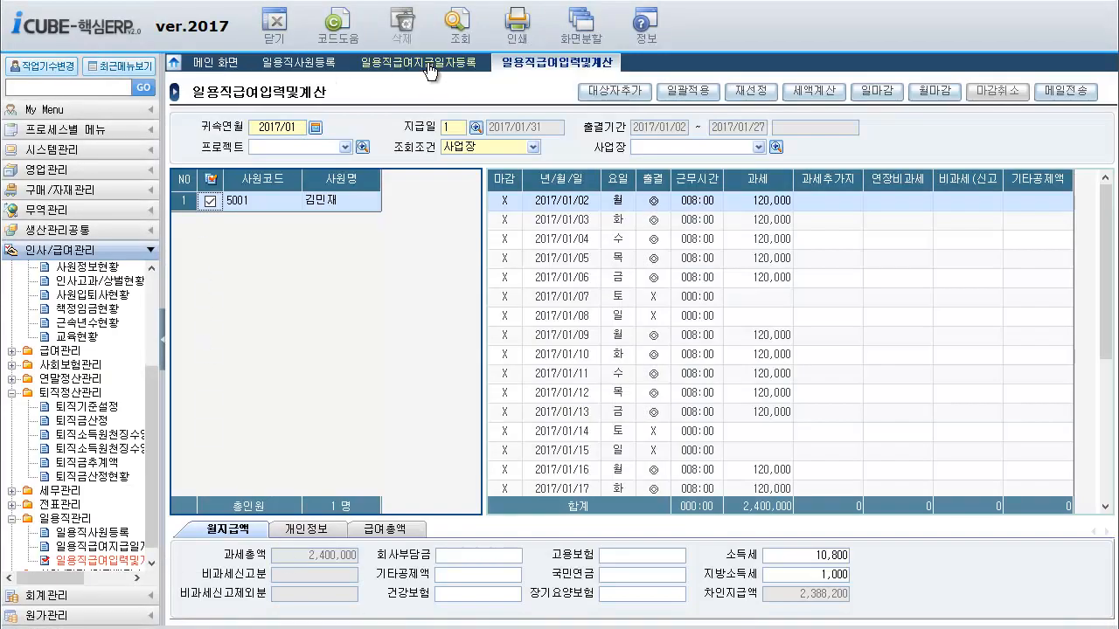
{"action": "left_click", "coordinate": [311, 63]}
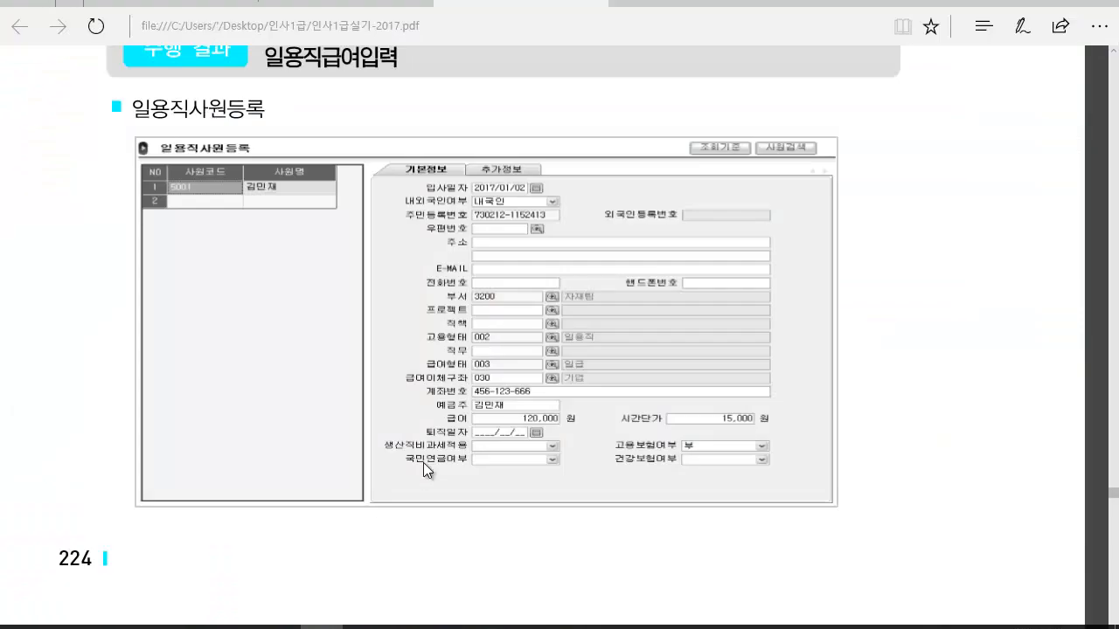
{"action": "scroll", "coordinate": [423, 462], "scroll_direction": "down", "scroll_amount": 10}
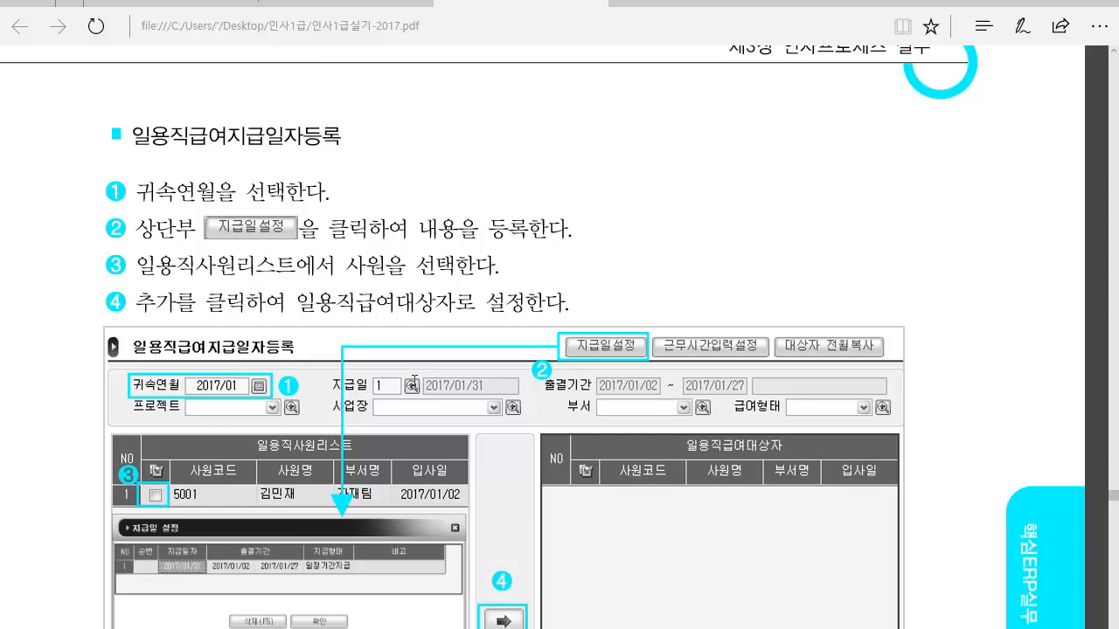
{"action": "scroll", "coordinate": [414, 382], "scroll_direction": "down", "scroll_amount": 2}
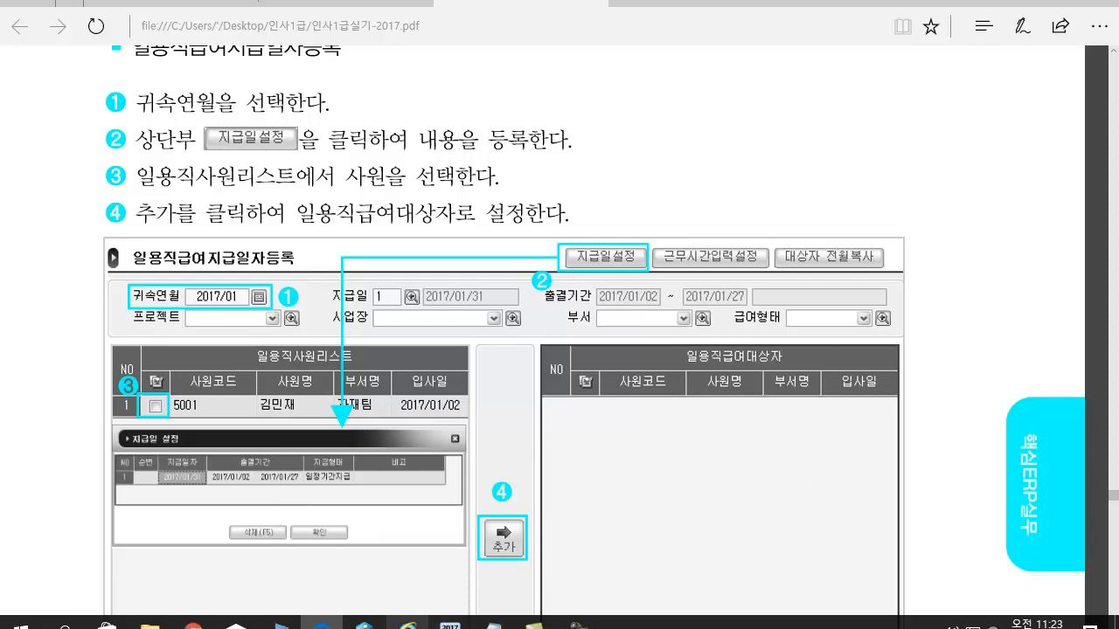
Switch to iCUBE, open 일용직급여지급일자등록 and retrieve its employee lists for 귀속연월 2017/01 with the 2017/01/31 pay date
{"action": "left_click", "coordinate": [363, 620]}
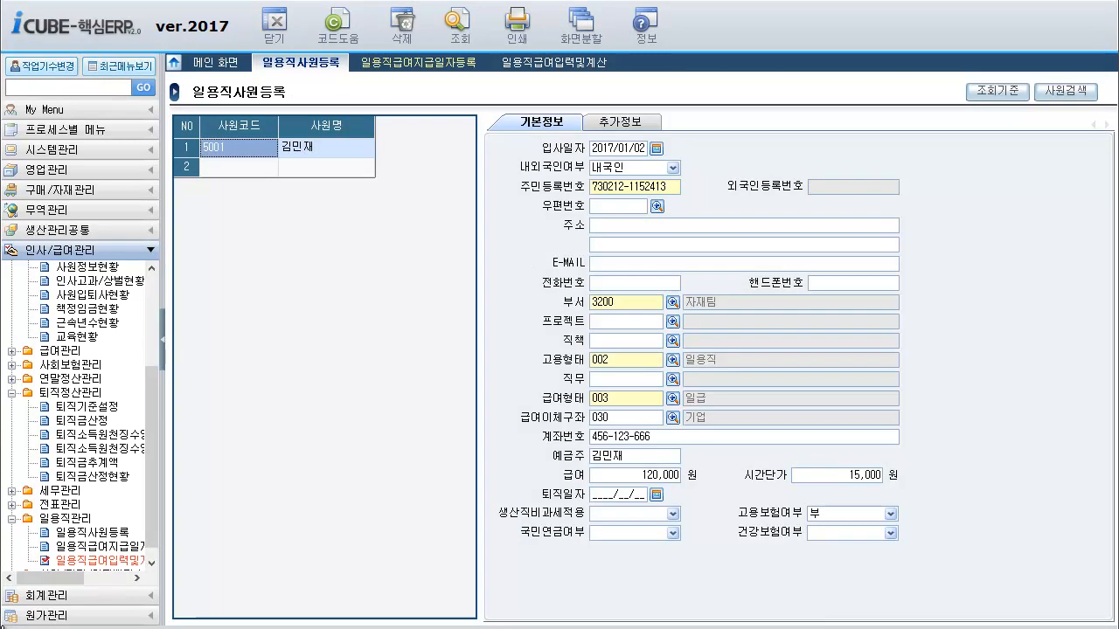
{"action": "left_click_drag", "start_coordinate": [150, 478], "coordinate": [154, 500]}
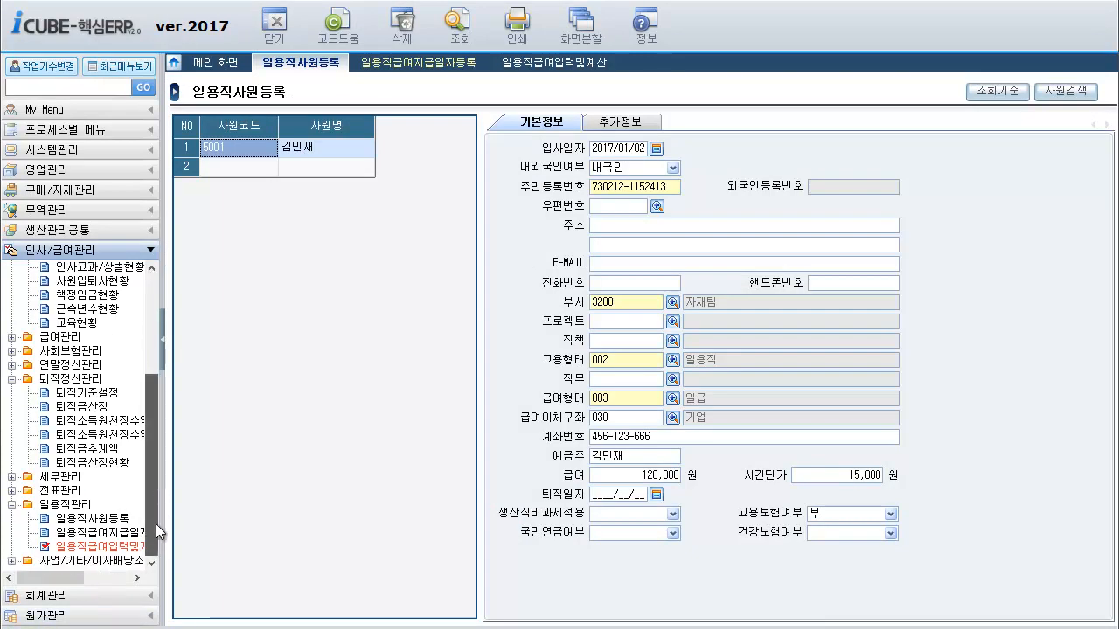
{"action": "left_click", "coordinate": [96, 532]}
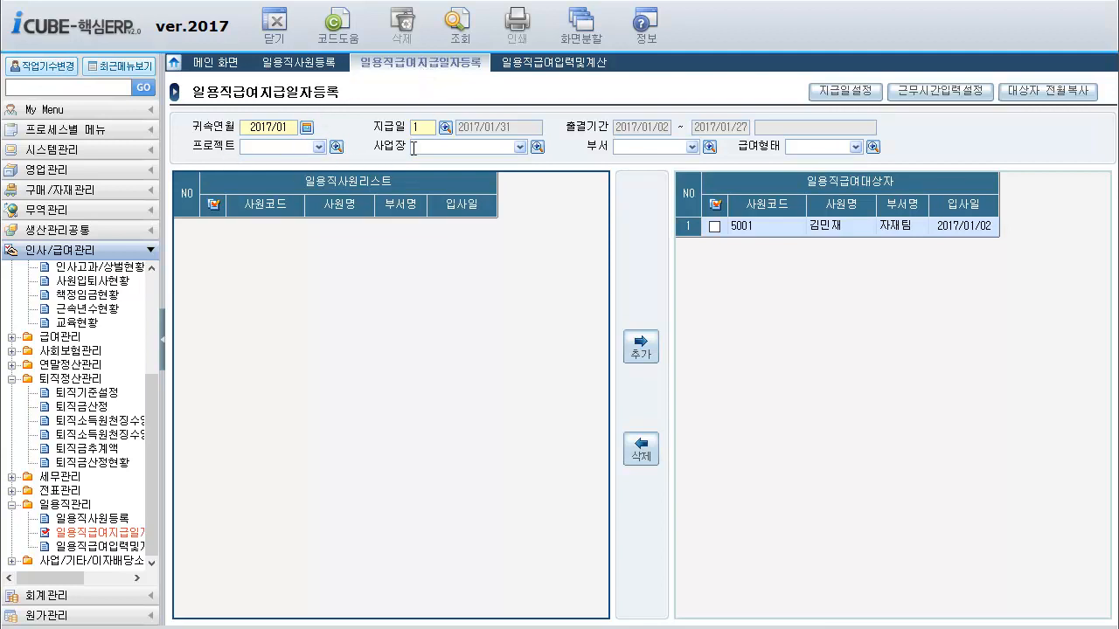
{"action": "left_click", "coordinate": [446, 128]}
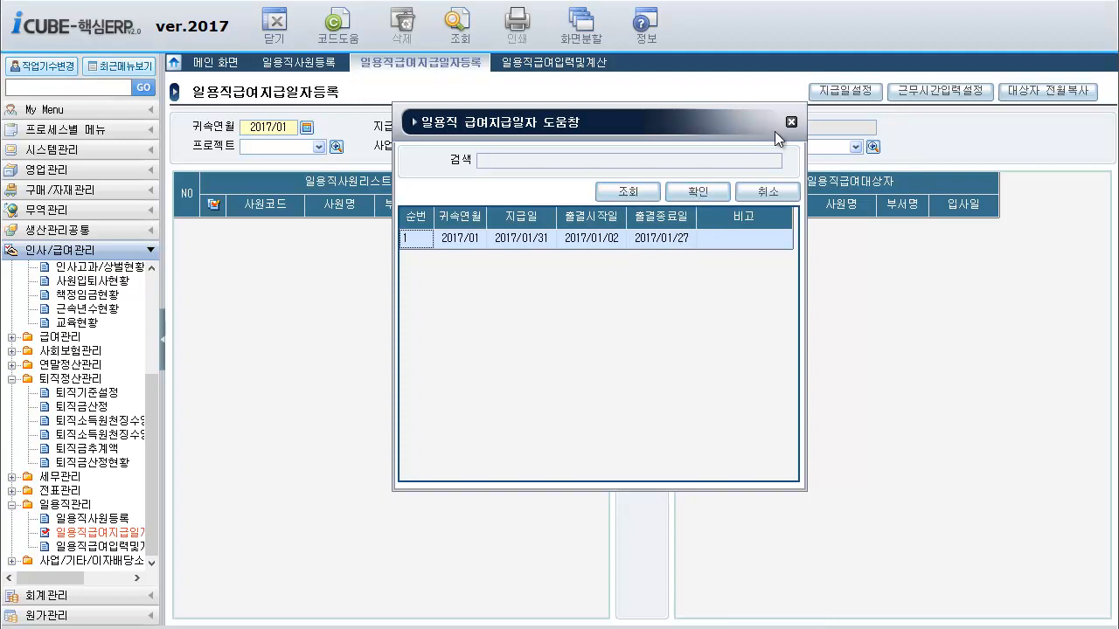
{"action": "left_click", "coordinate": [697, 191]}
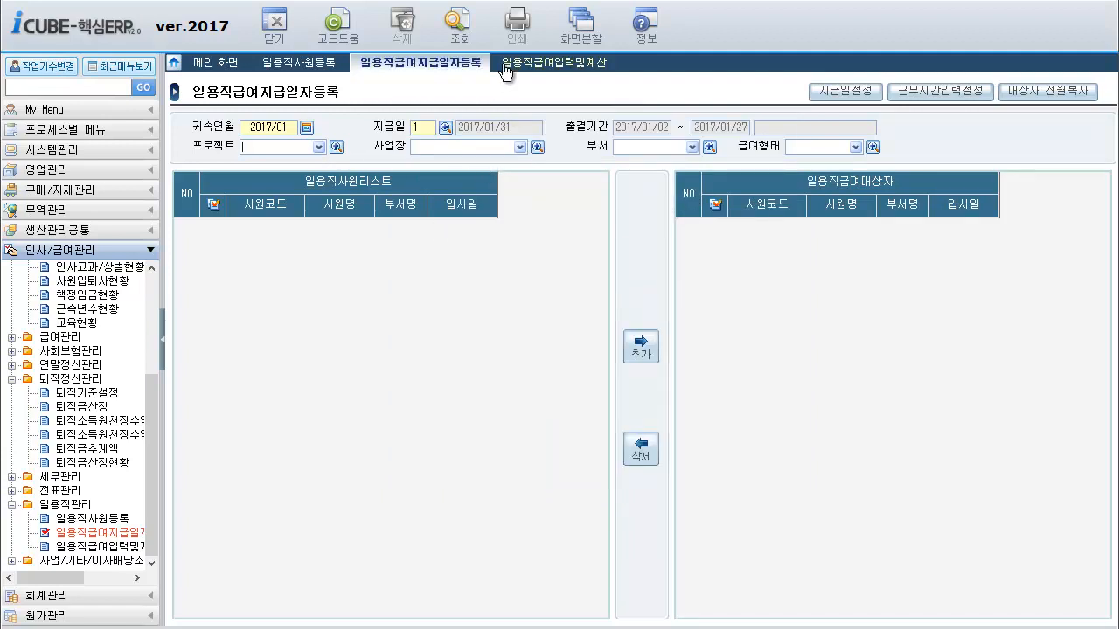
{"action": "left_click", "coordinate": [461, 28]}
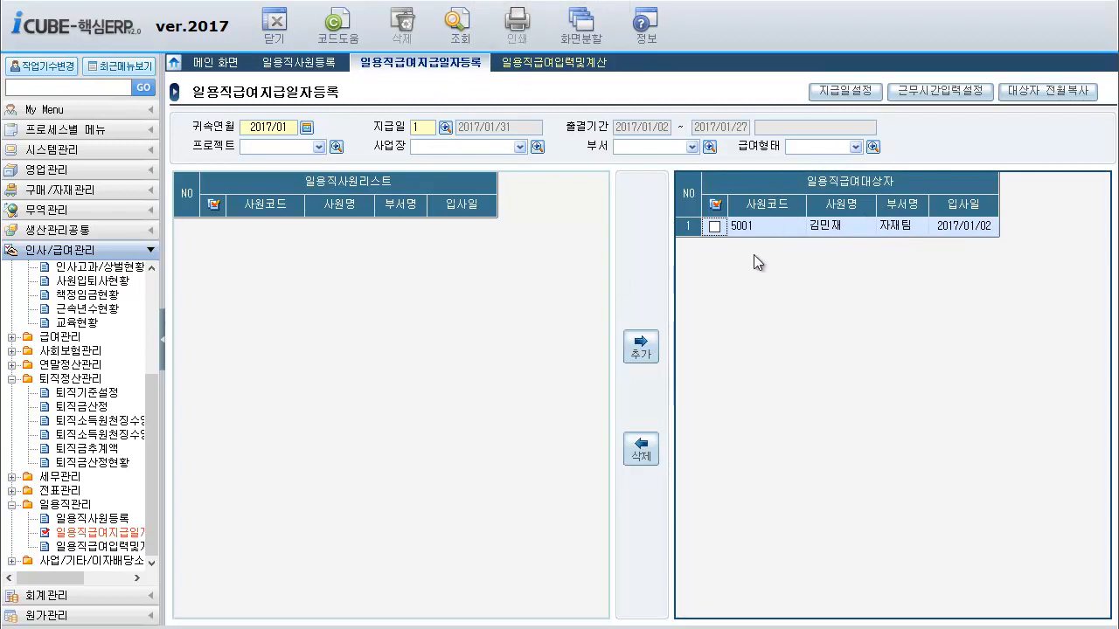
Remove the 자재팀 worker from 일용직급여대상자 along with the entered pay data, and add the worker back from 일용직사원리스트
{"action": "left_click", "coordinate": [714, 227]}
{"action": "left_click", "coordinate": [642, 451]}
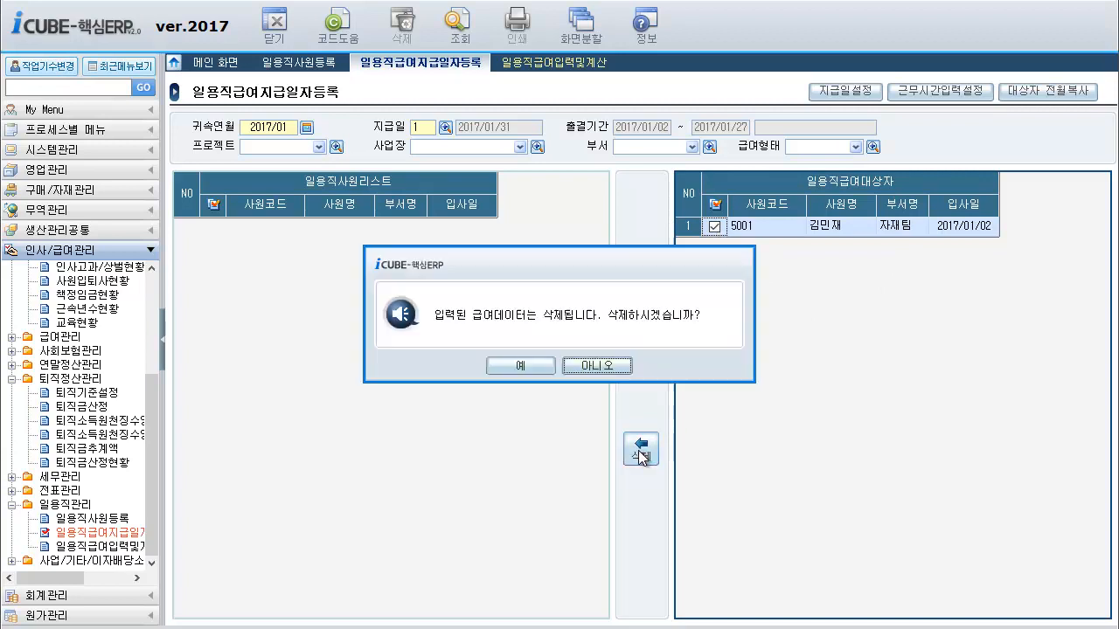
{"action": "left_click", "coordinate": [523, 367]}
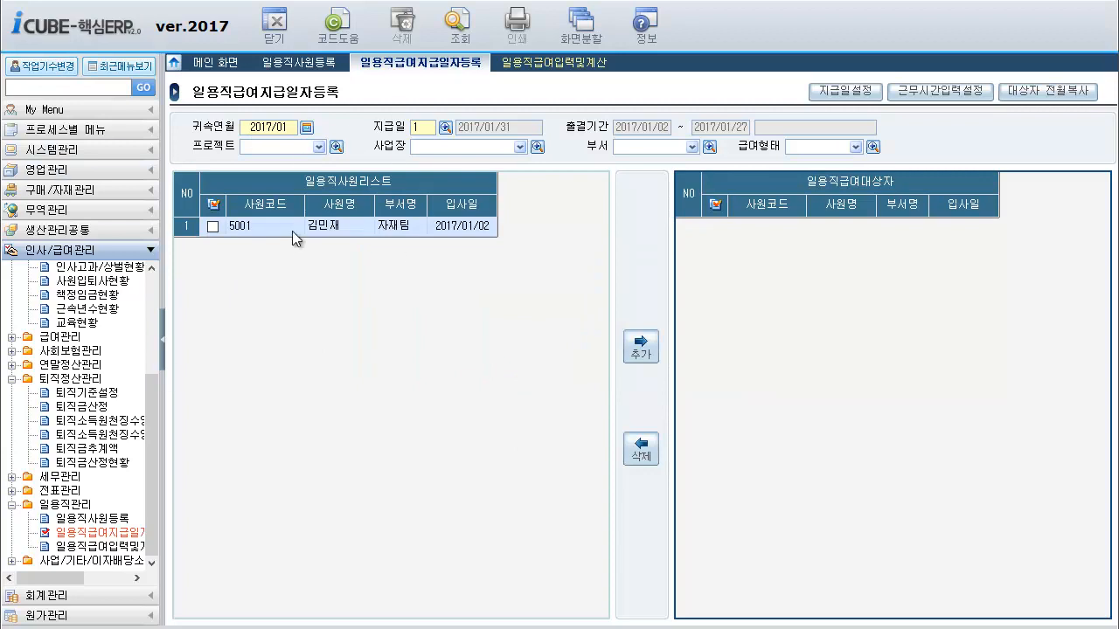
{"action": "left_click", "coordinate": [212, 226]}
{"action": "left_click", "coordinate": [647, 349]}
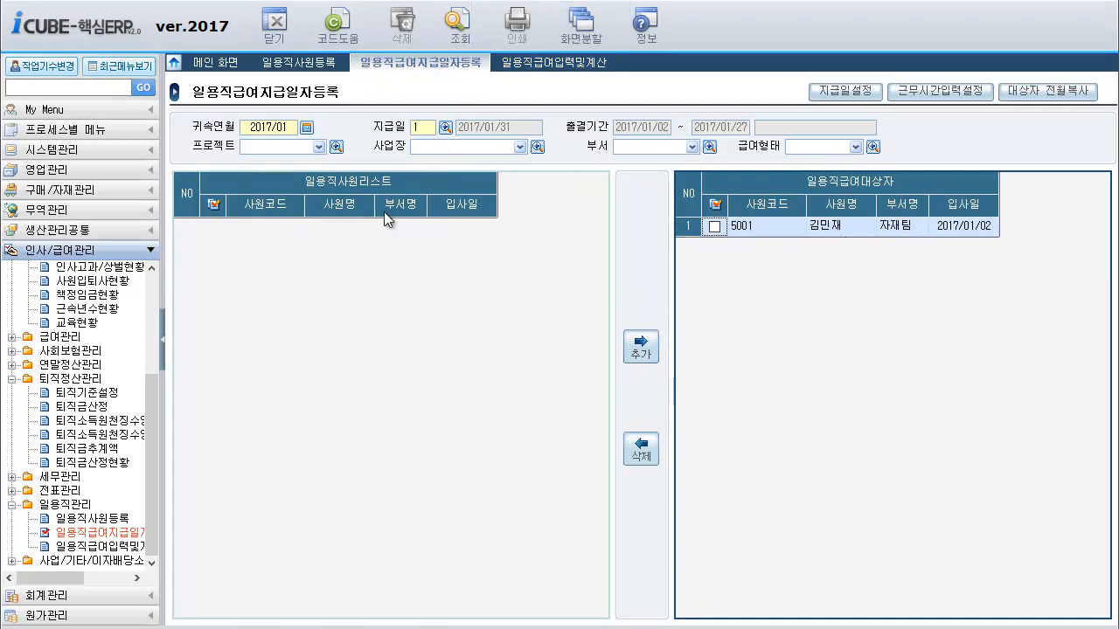
Check the registered 2017/01/31 pay date in the 지급일 lookup and reload the 일용직급여대상자 list
{"action": "left_click", "coordinate": [444, 129]}
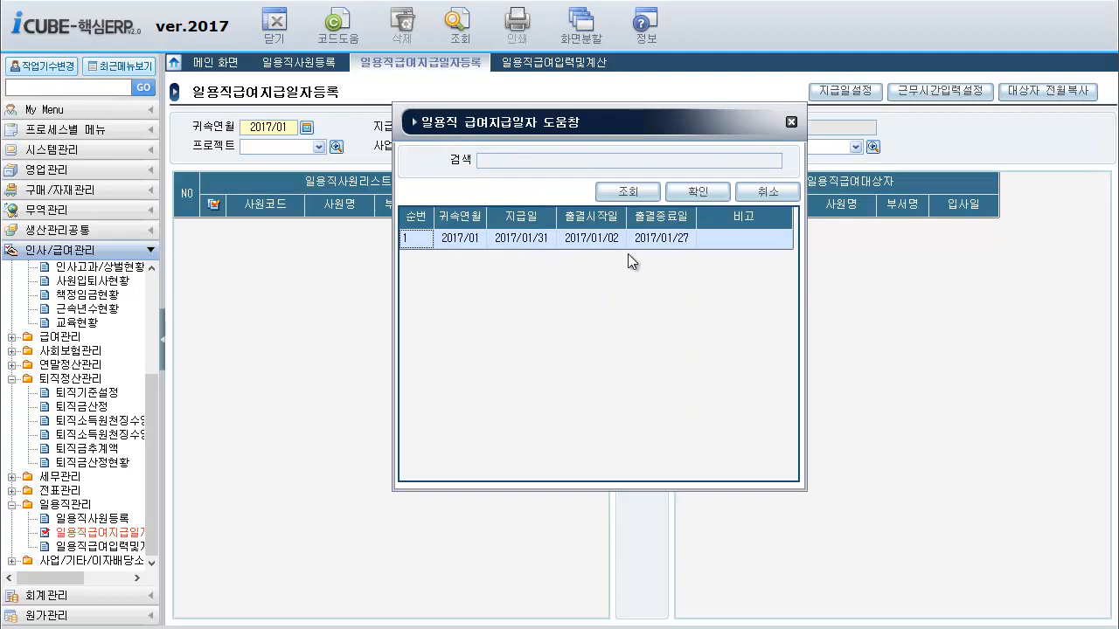
{"action": "left_click", "coordinate": [516, 239]}
{"action": "left_click", "coordinate": [790, 123]}
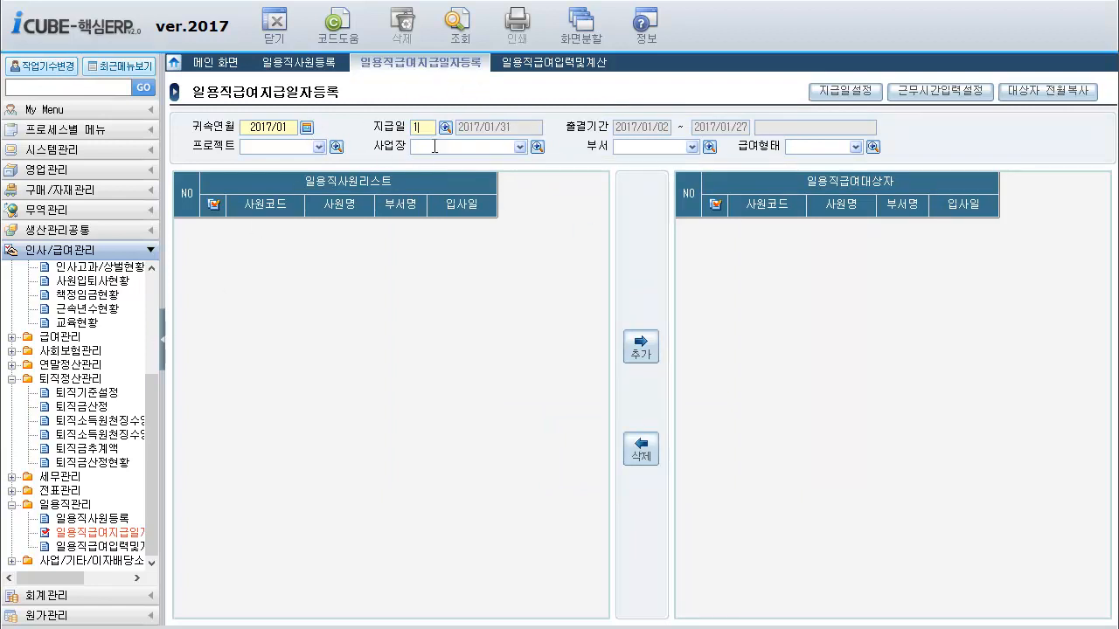
{"action": "left_click", "coordinate": [640, 347]}
{"action": "left_click", "coordinate": [568, 366]}
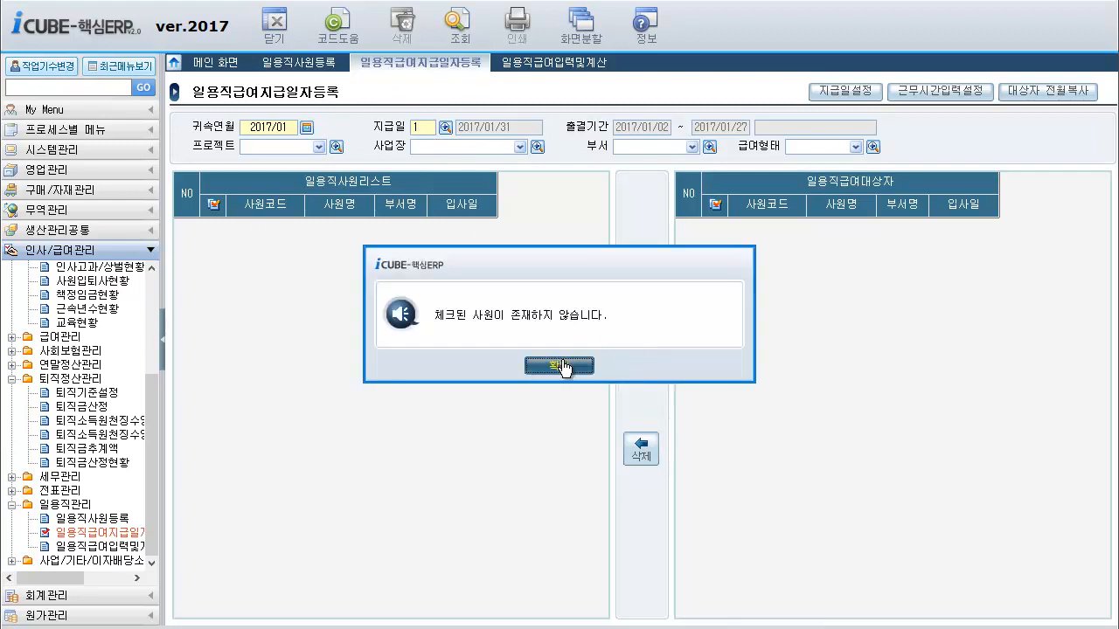
{"action": "left_click", "coordinate": [560, 366]}
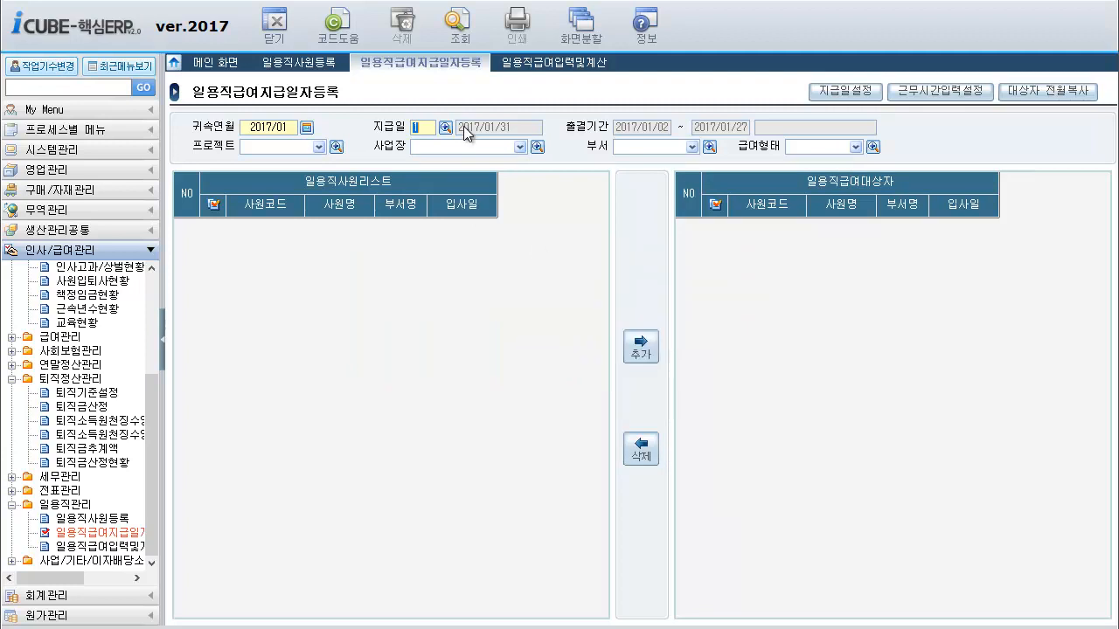
{"action": "left_click", "coordinate": [459, 26]}
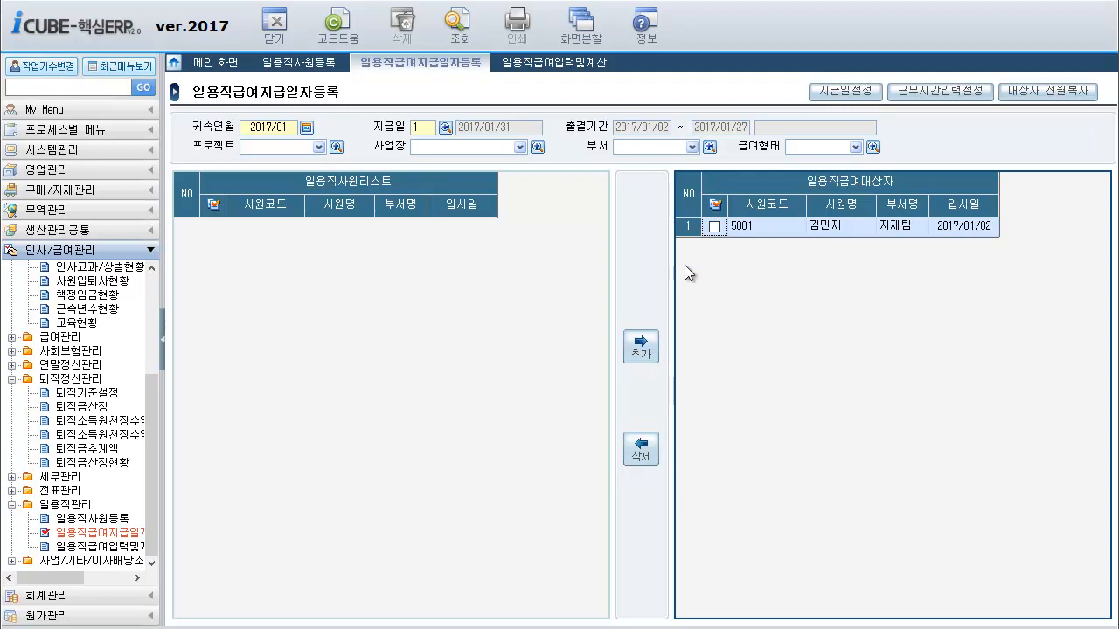
Switch to the PDF and read the 일용직급여지급일자등록 result and the 일용직급여입력및계산 instructions, including the 일괄적용 settings
{"action": "mouse_move", "coordinate": [407, 627]}
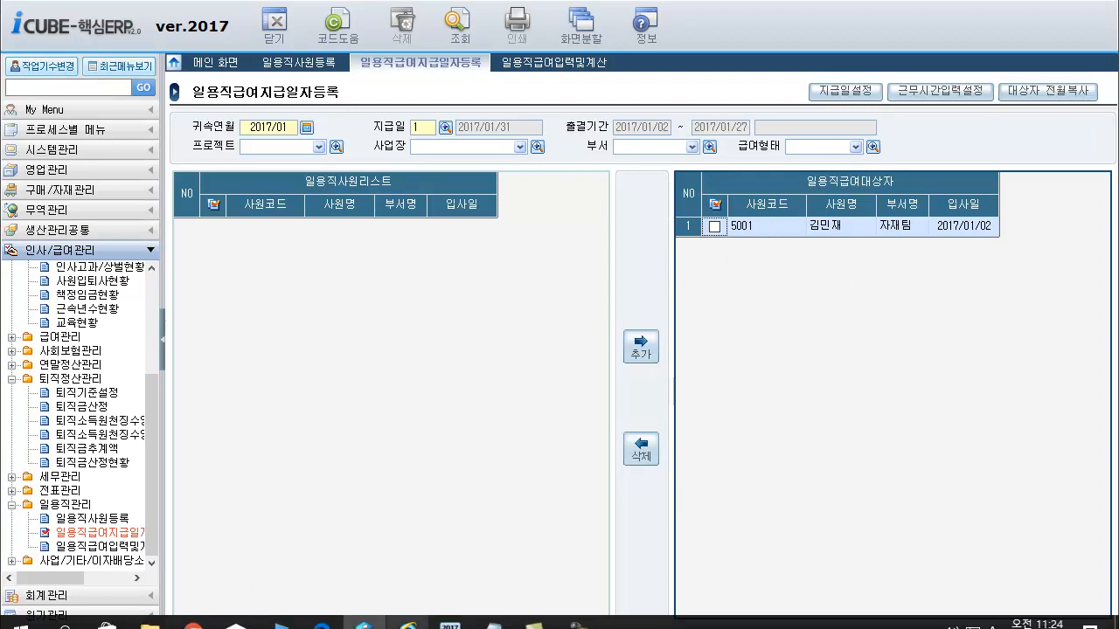
{"action": "left_click", "coordinate": [321, 627]}
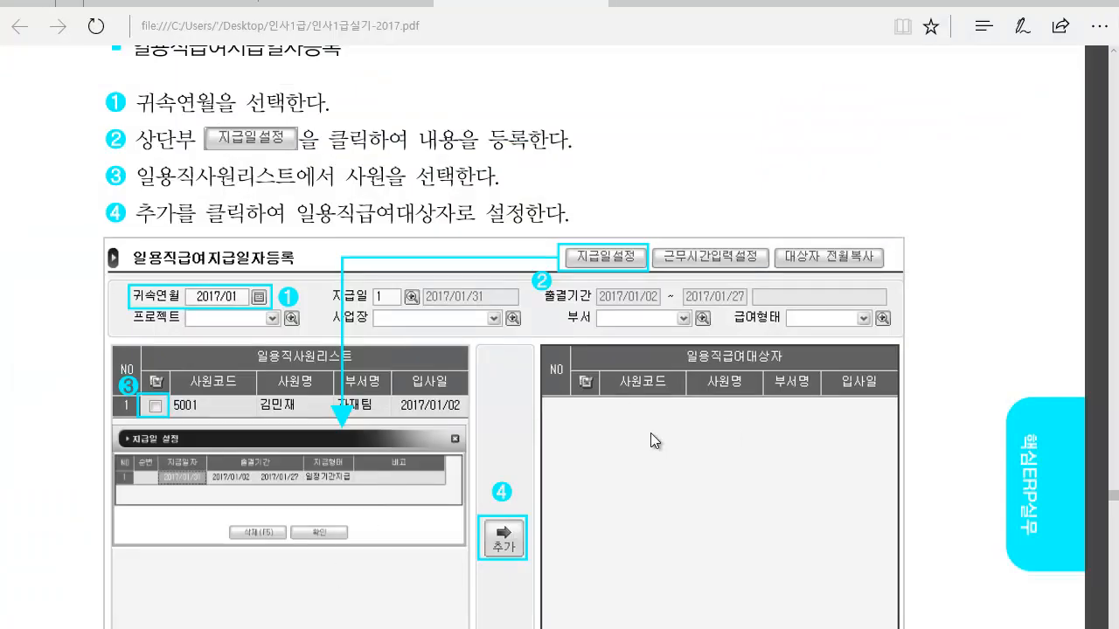
{"action": "scroll", "coordinate": [644, 420], "scroll_direction": "down", "scroll_amount": 5}
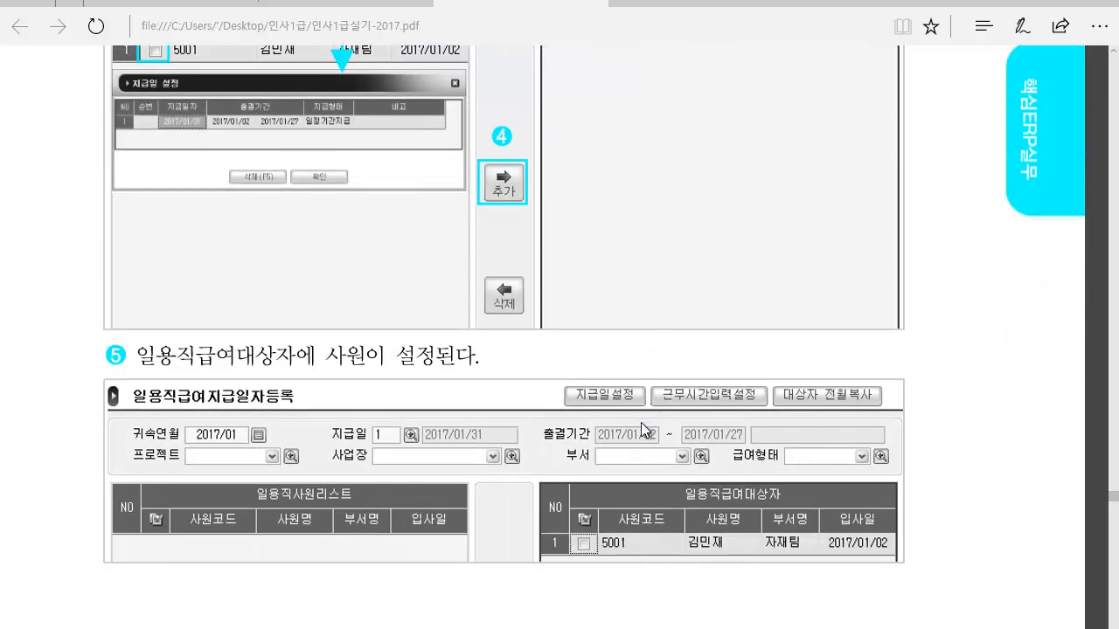
{"action": "scroll", "coordinate": [643, 421], "scroll_direction": "down", "scroll_amount": 2}
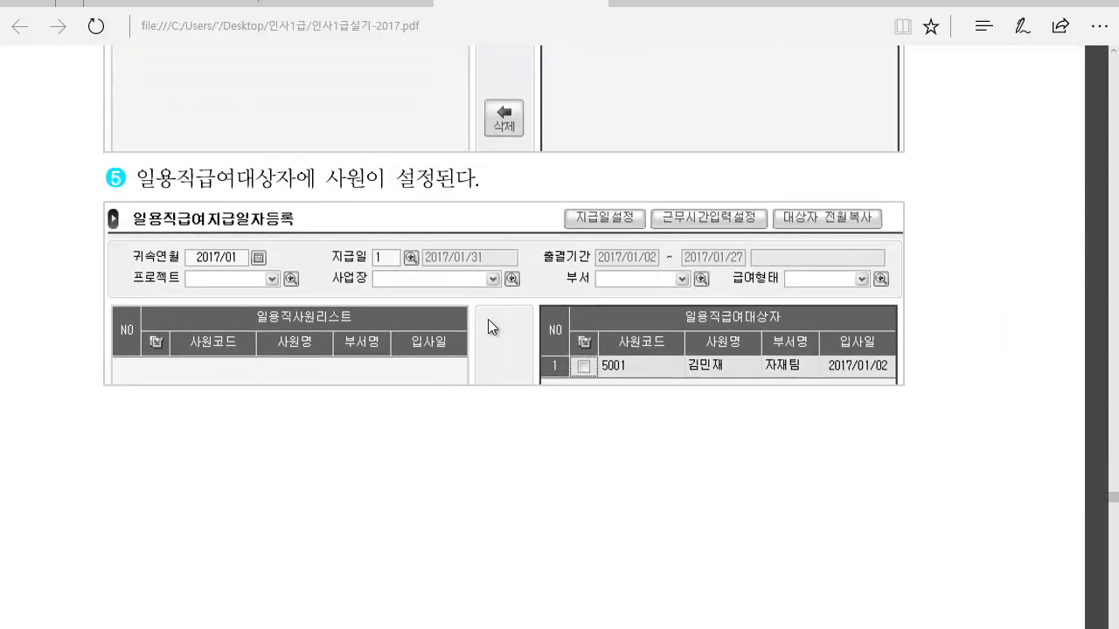
{"action": "scroll", "coordinate": [538, 342], "scroll_direction": "down", "scroll_amount": 12}
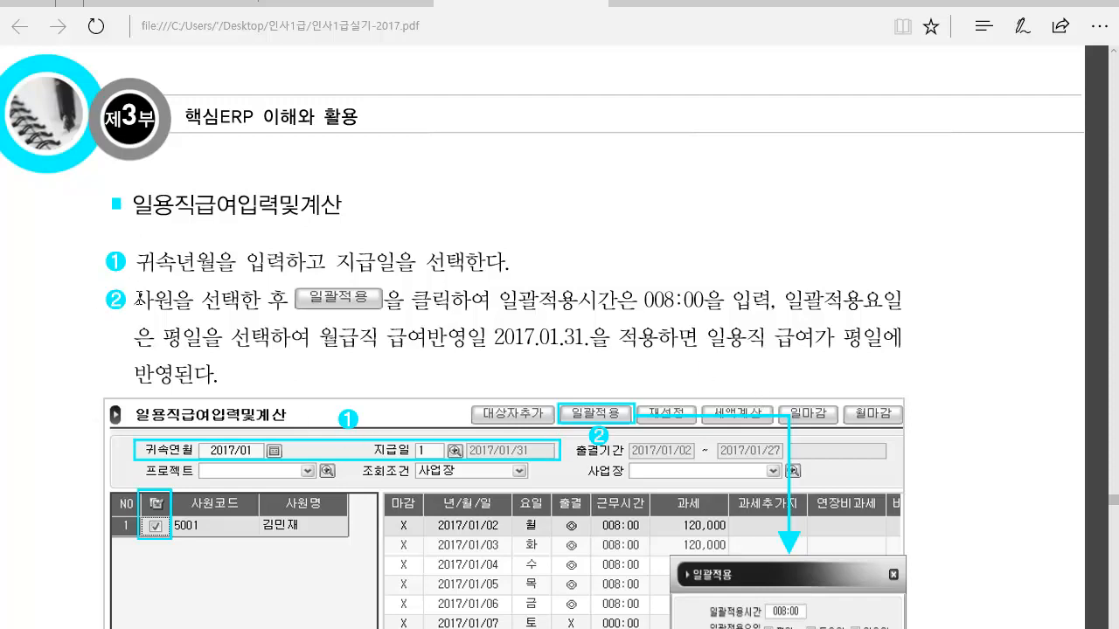
{"action": "scroll", "coordinate": [138, 297], "scroll_direction": "down", "scroll_amount": 2}
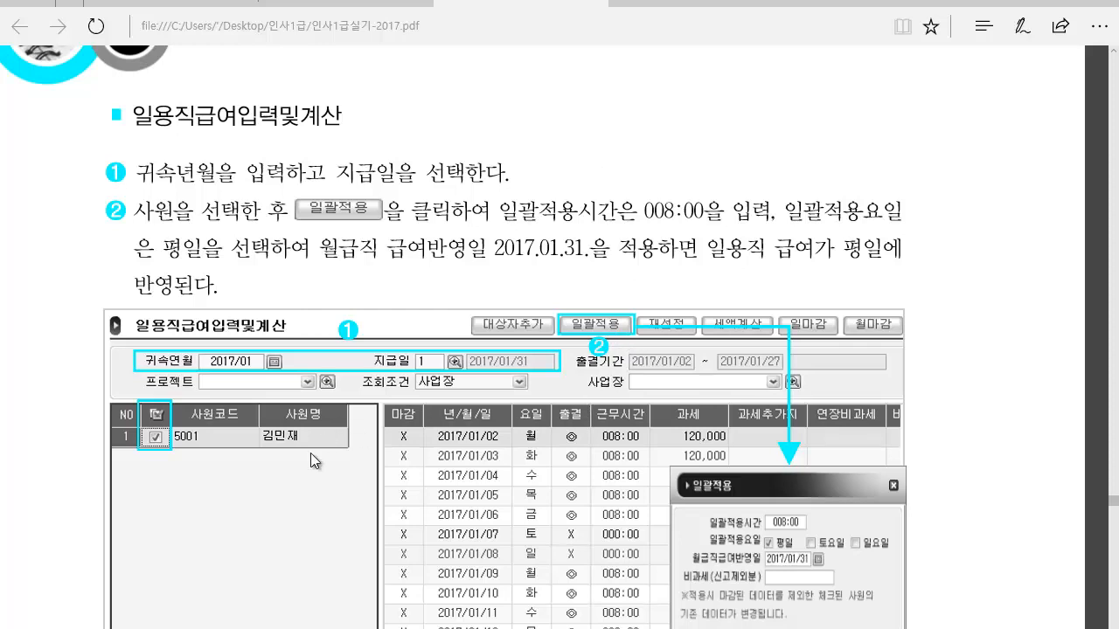
{"action": "scroll", "coordinate": [622, 390], "scroll_direction": "down", "scroll_amount": 1}
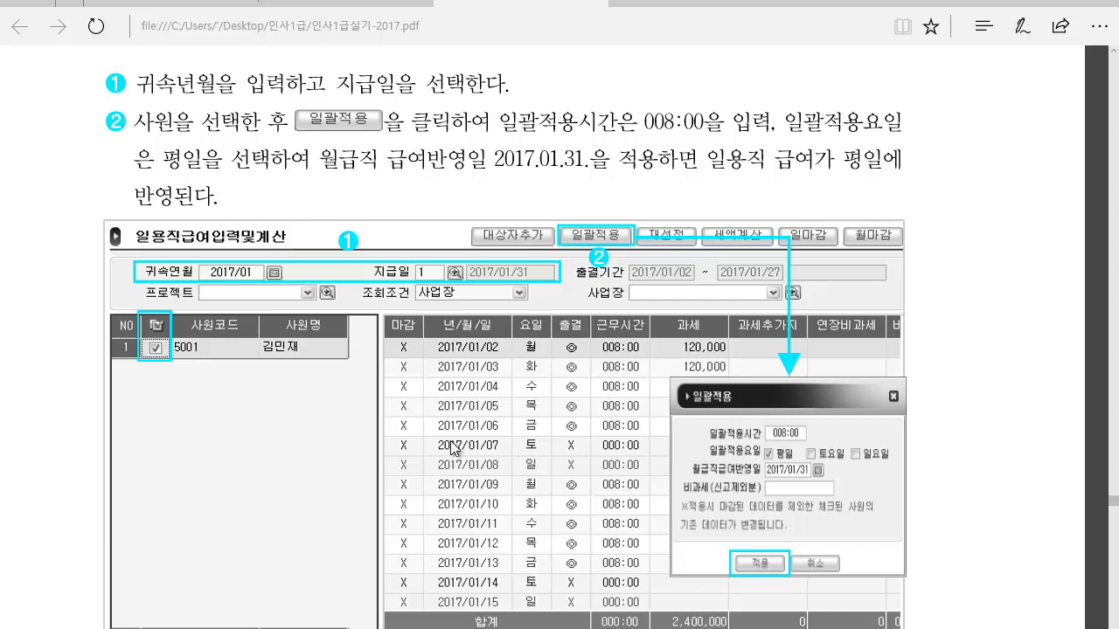
{"action": "scroll", "coordinate": [535, 448], "scroll_direction": "down", "scroll_amount": 1}
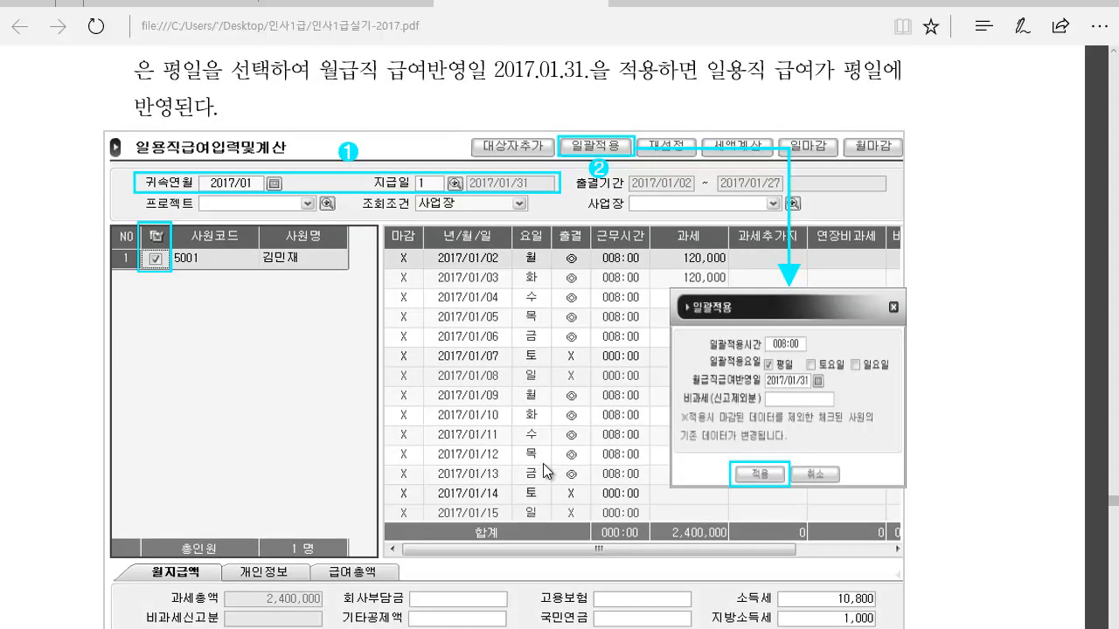
{"action": "scroll", "coordinate": [546, 470], "scroll_direction": "down", "scroll_amount": 1}
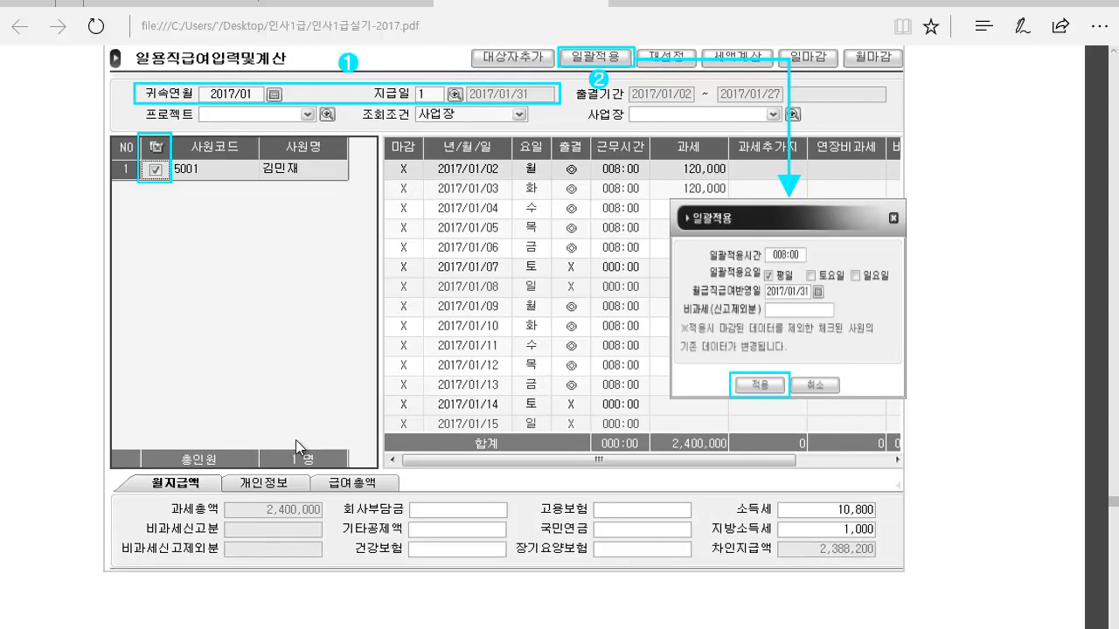
{"action": "mouse_move", "coordinate": [450, 628]}
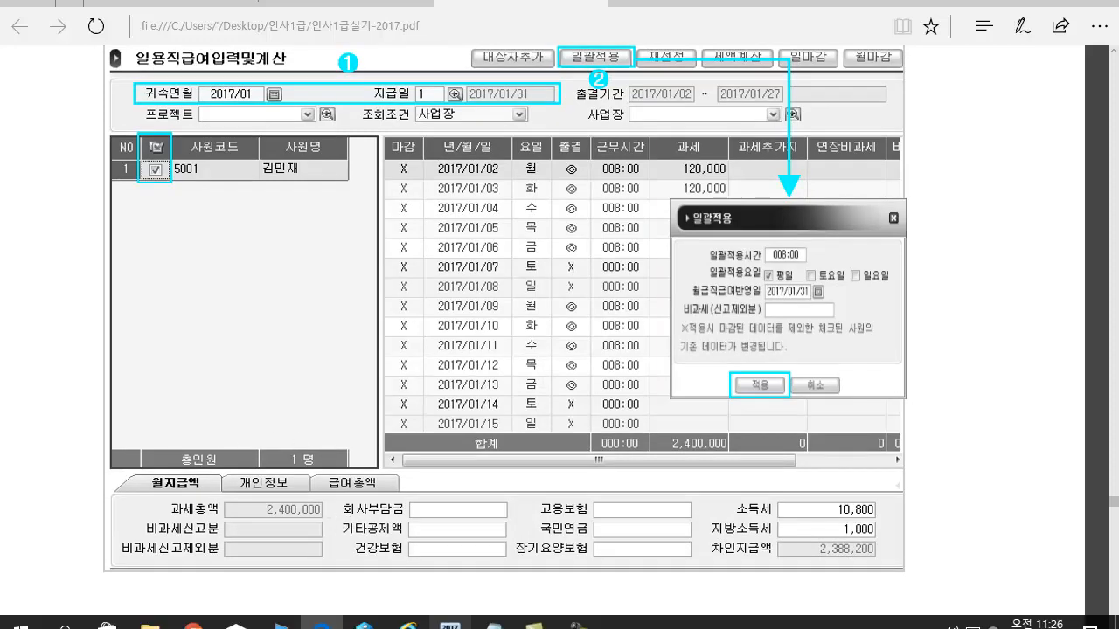
Switch to iCUBE, open 일용직급여입력및계산, and run 일괄적용 for the checked worker with 일괄적용시간 008:00 on 평일
{"action": "left_click", "coordinate": [365, 621]}
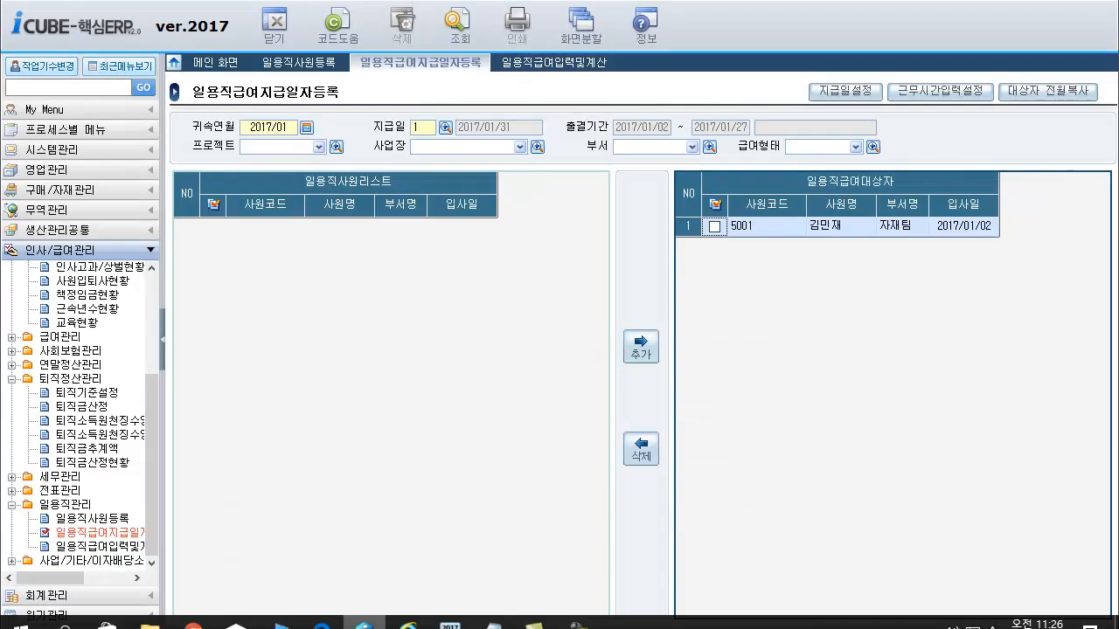
{"action": "left_click", "coordinate": [551, 63]}
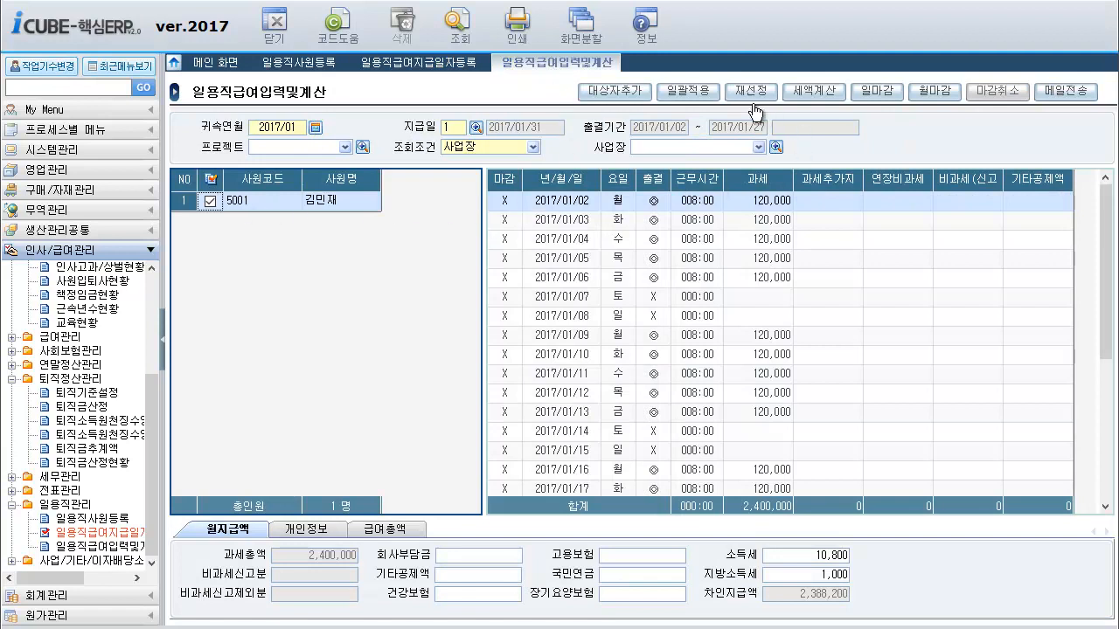
{"action": "left_click", "coordinate": [704, 98]}
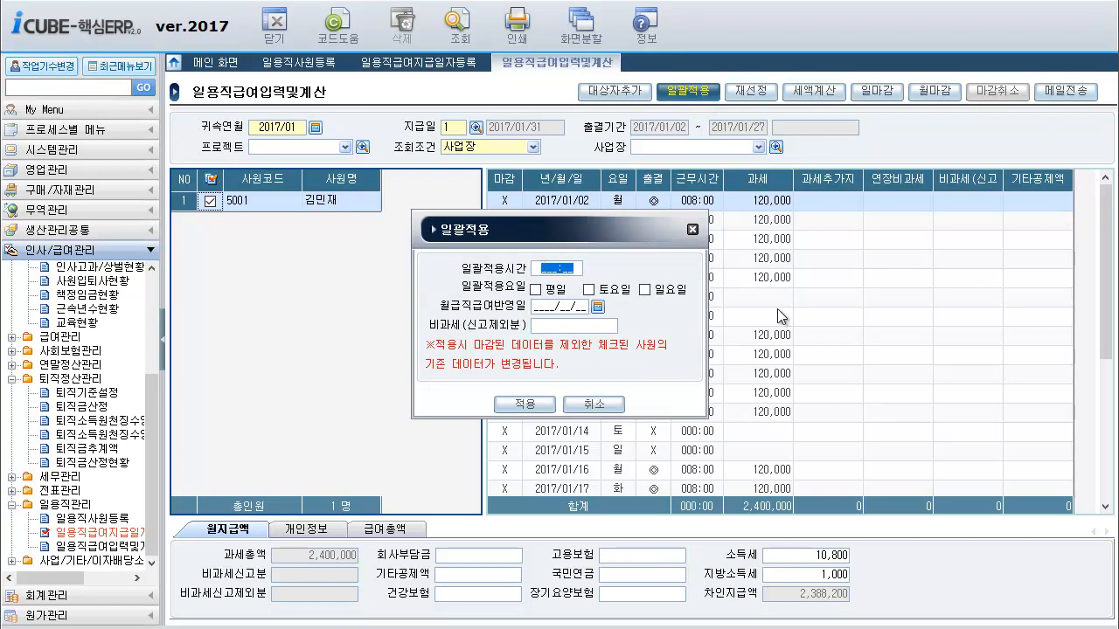
{"action": "type", "text": "008:00"}
{"action": "left_click", "coordinate": [540, 293]}
{"action": "left_click", "coordinate": [543, 405]}
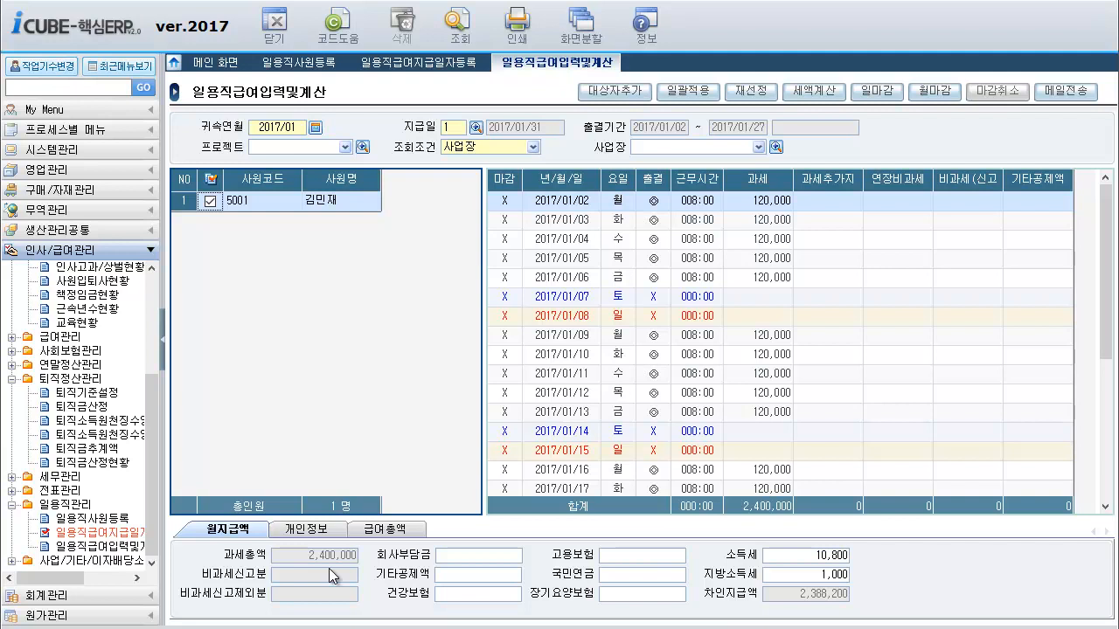
Switch to Notepad, move its window clear of the pay totals, and write the wage calculation 120,000*20일=2,400,000
{"action": "mouse_move", "coordinate": [363, 627]}
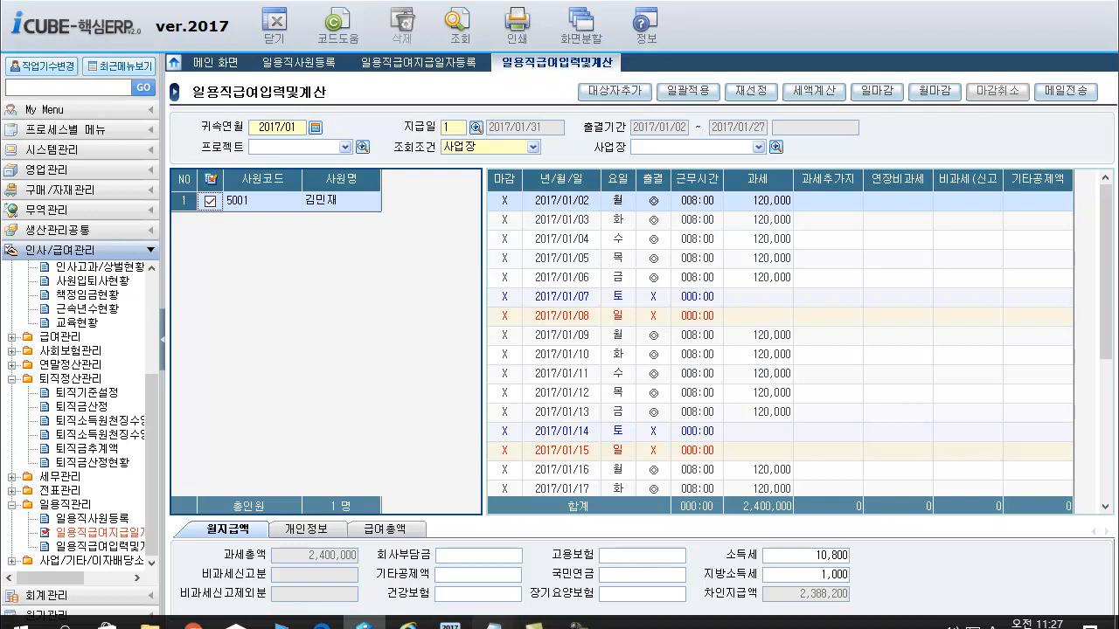
{"action": "left_click", "coordinate": [364, 626]}
{"action": "left_click_drag", "start_coordinate": [609, 444], "coordinate": [326, 345]}
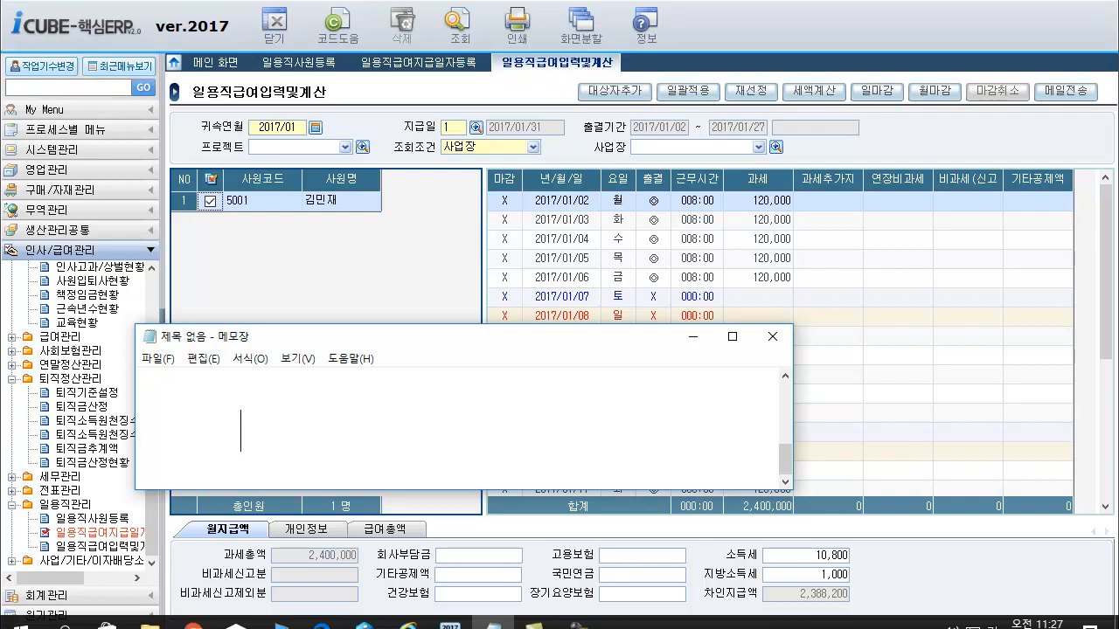
{"action": "type", "text": "120"}
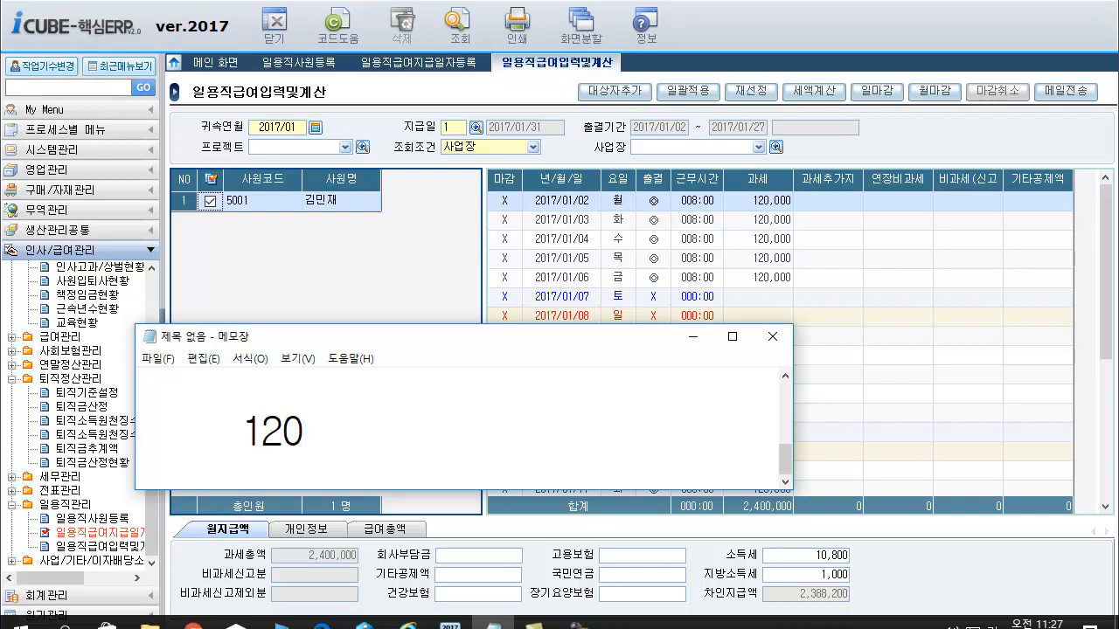
{"action": "type", "text": ",000"}
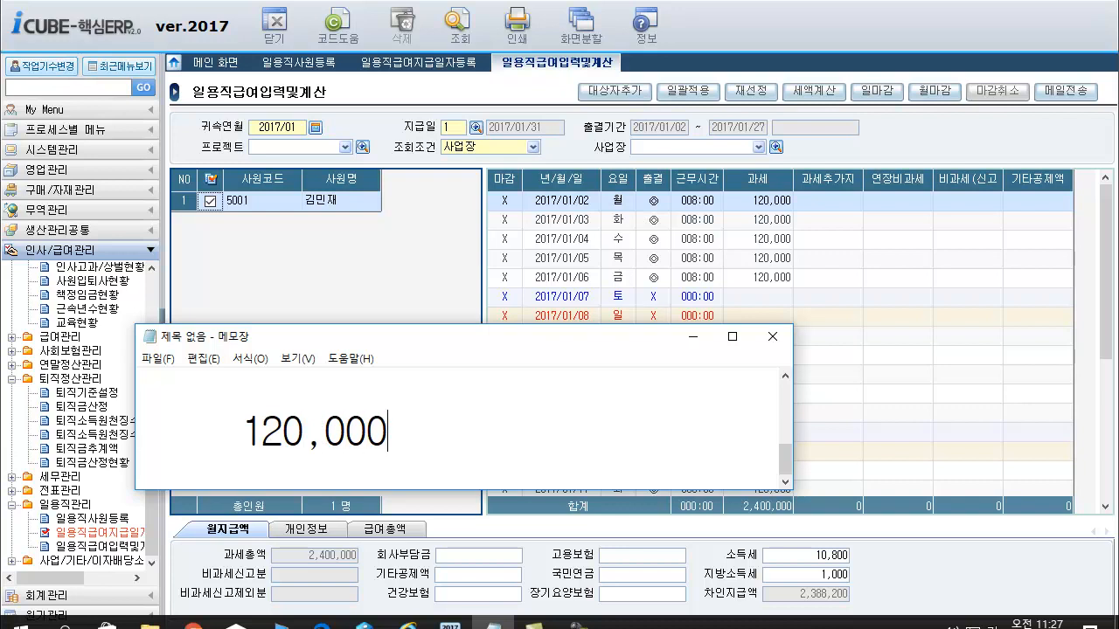
{"action": "type", "text": "*20"}
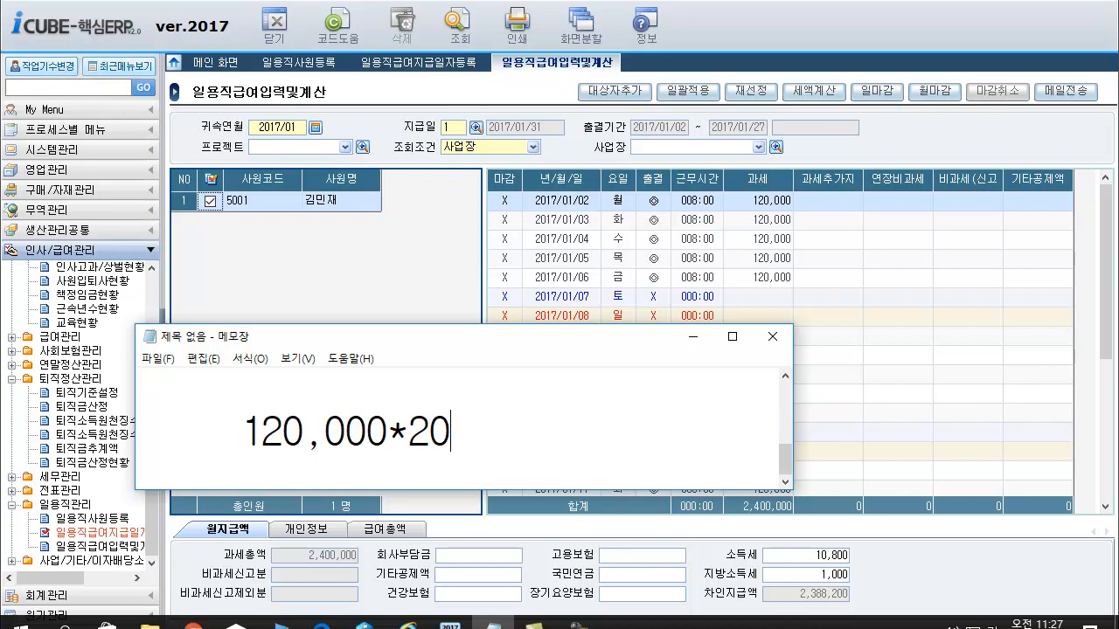
{"action": "type", "text": "일"}
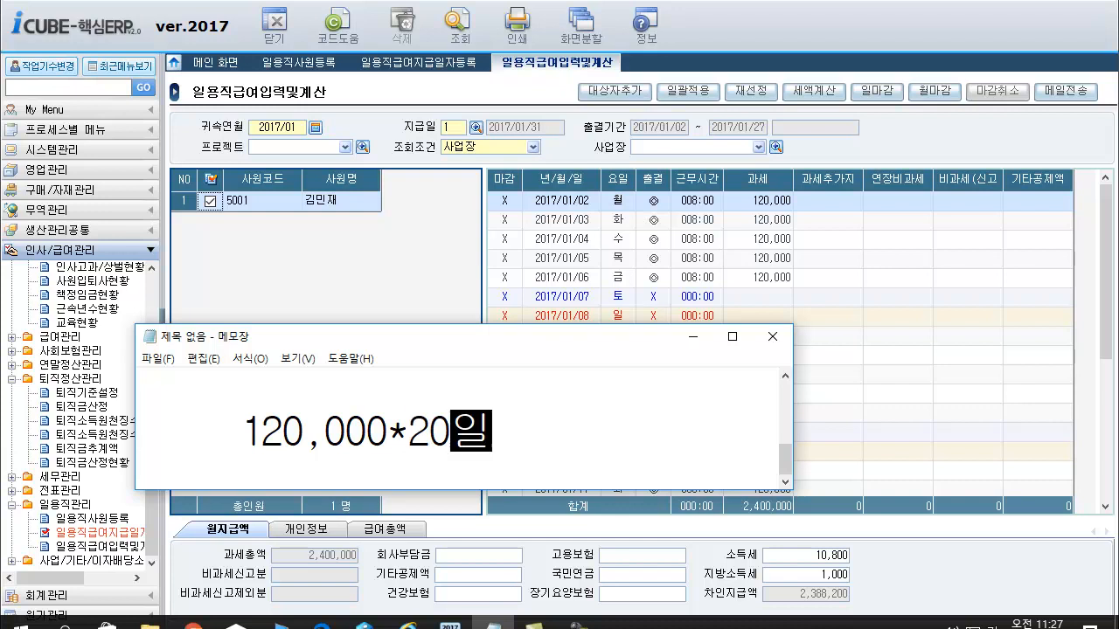
{"action": "type", "text": "=24"}
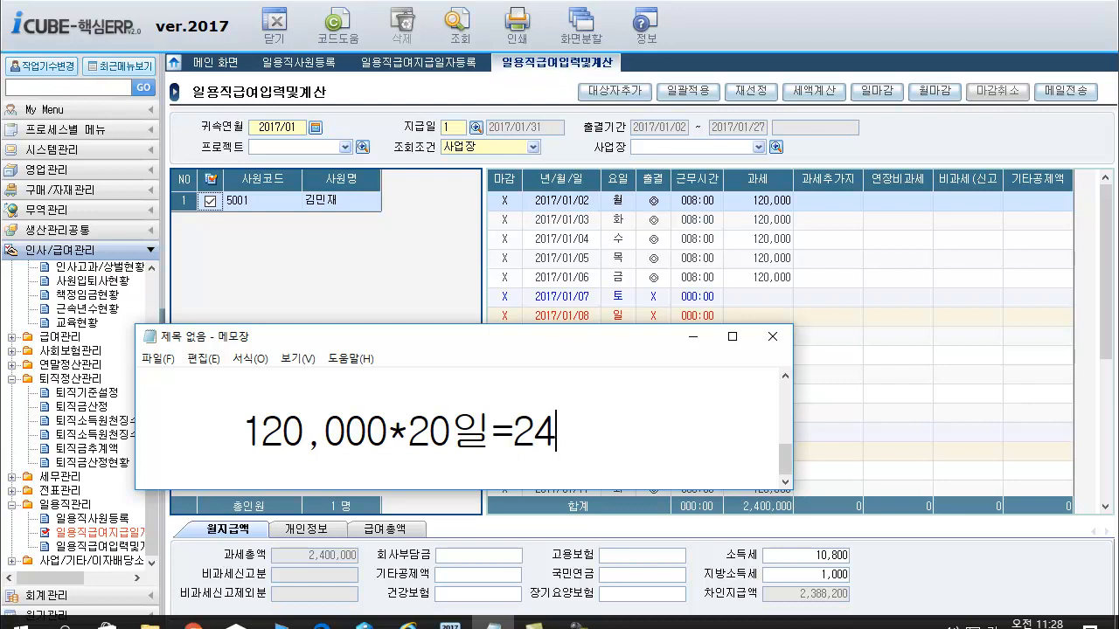
{"action": "key", "text": "BackSpace"}
{"action": "type", "text": ",400,000"}
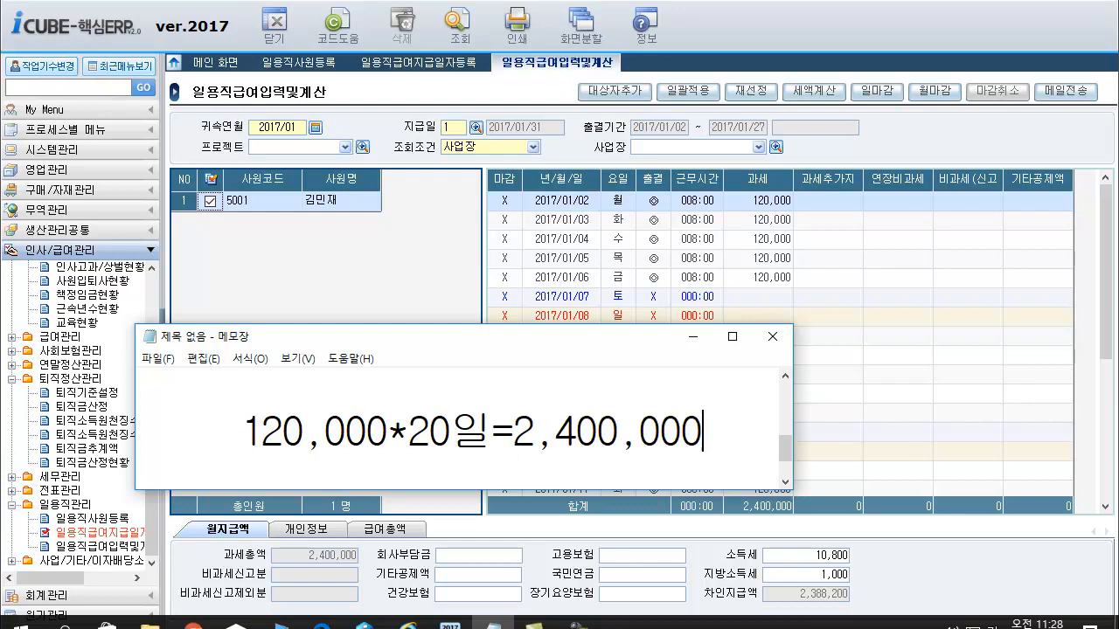
{"action": "key", "text": "Return"}
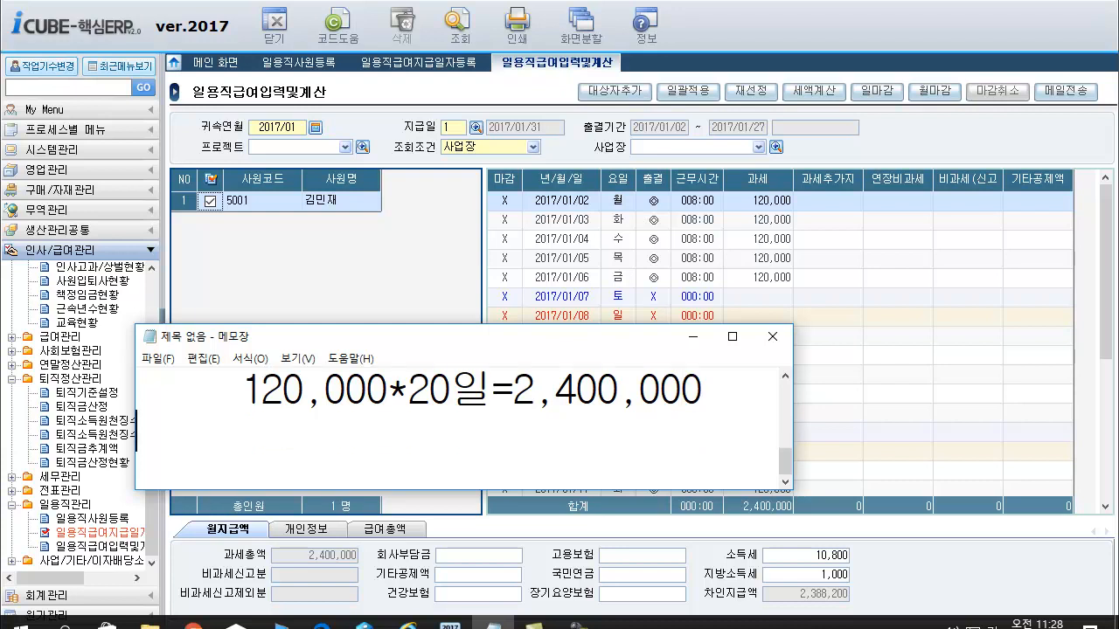
Reposition Notepad so the 소득세 and 지방소득세 amounts stay visible, and add the heading line 일용 below the wage calculation
{"action": "left_click_drag", "start_coordinate": [388, 339], "coordinate": [360, 177]}
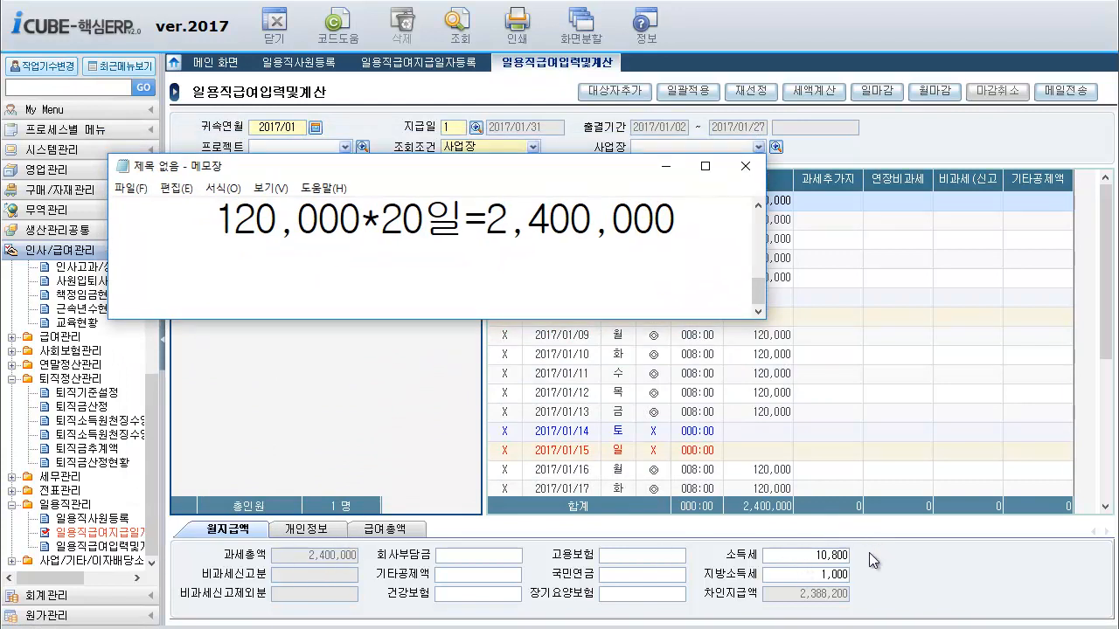
{"action": "left_click_drag", "start_coordinate": [852, 516], "coordinate": [837, 557]}
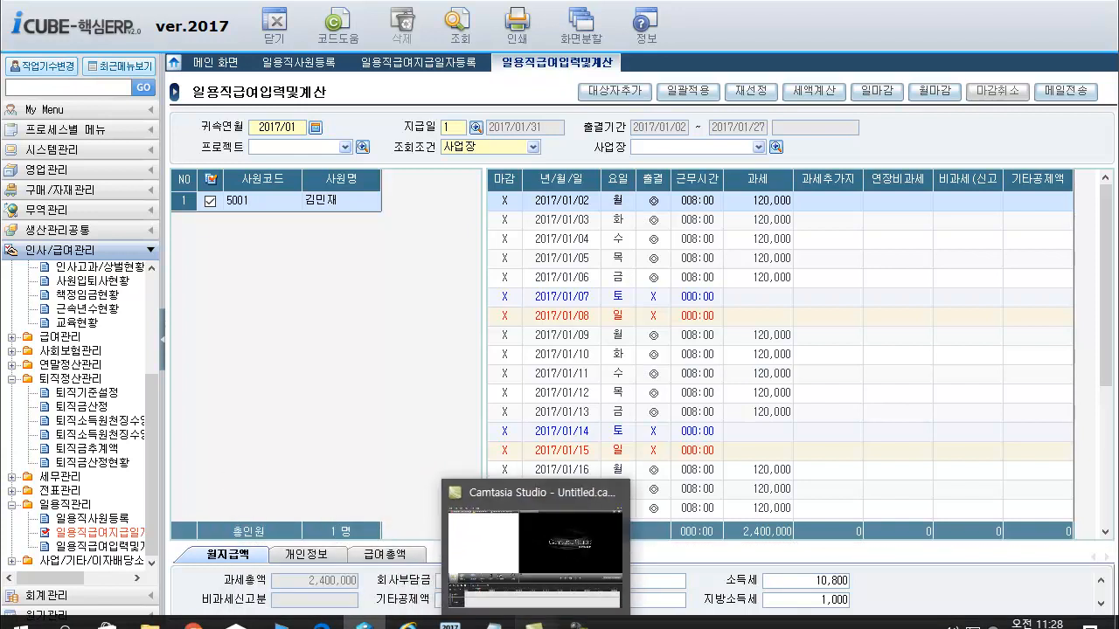
{"action": "left_click", "coordinate": [533, 624]}
{"action": "left_click", "coordinate": [534, 624]}
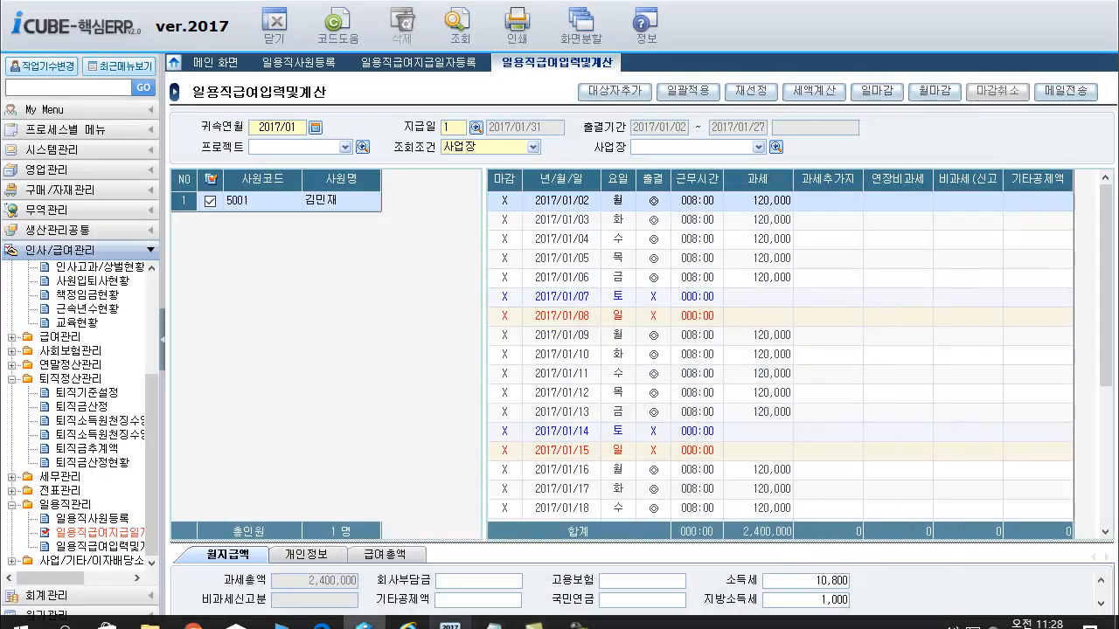
{"action": "left_click", "coordinate": [493, 622]}
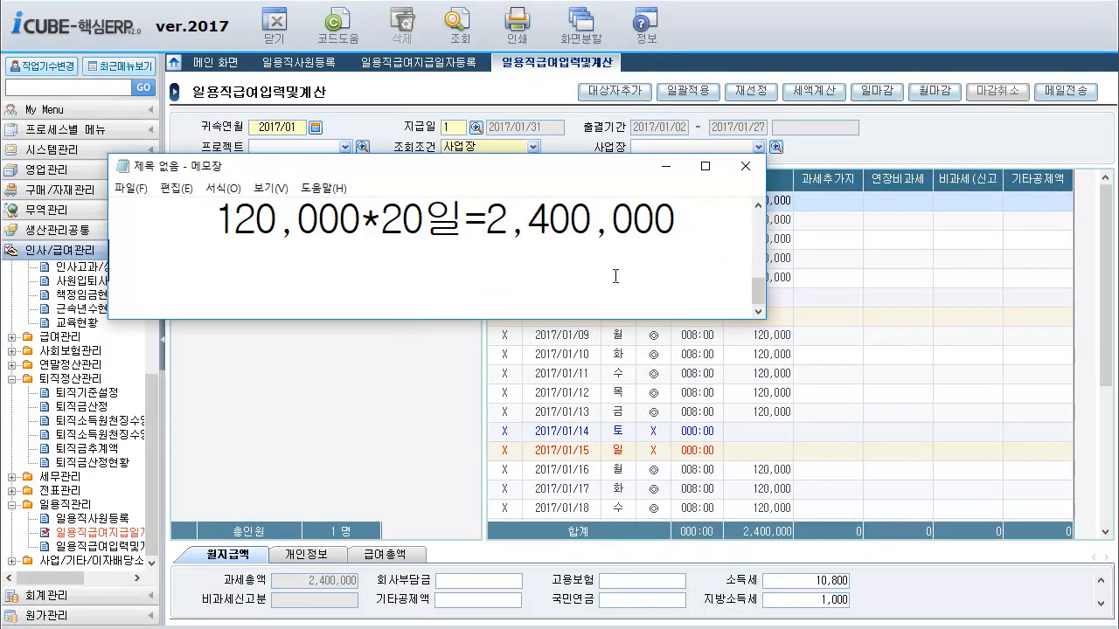
{"action": "left_click_drag", "start_coordinate": [481, 160], "coordinate": [619, 91]}
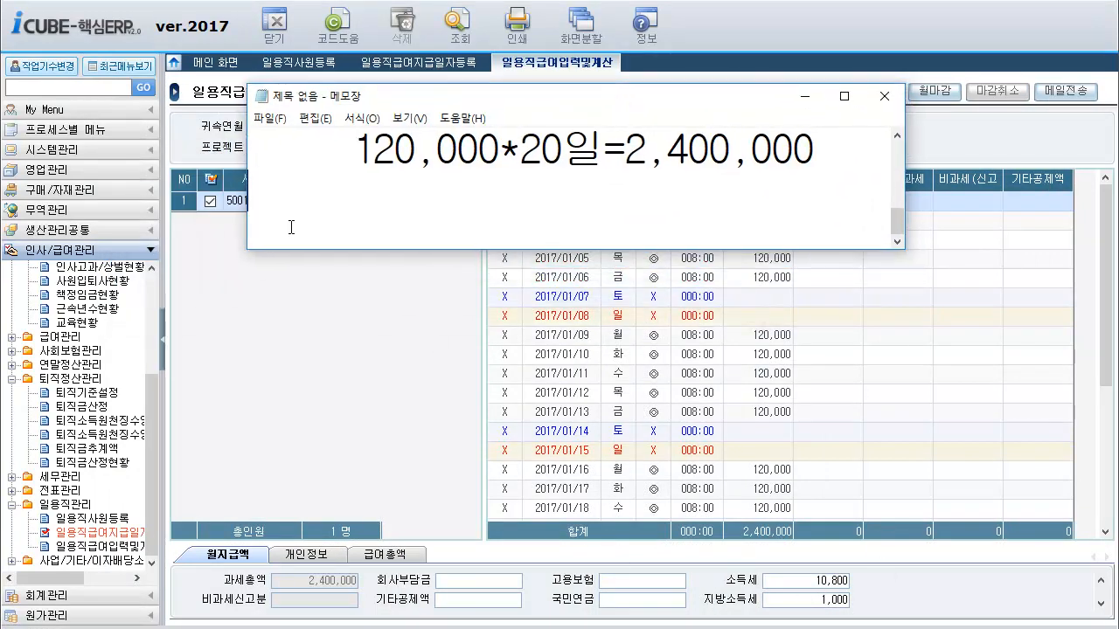
{"action": "type", "text": "일용"}
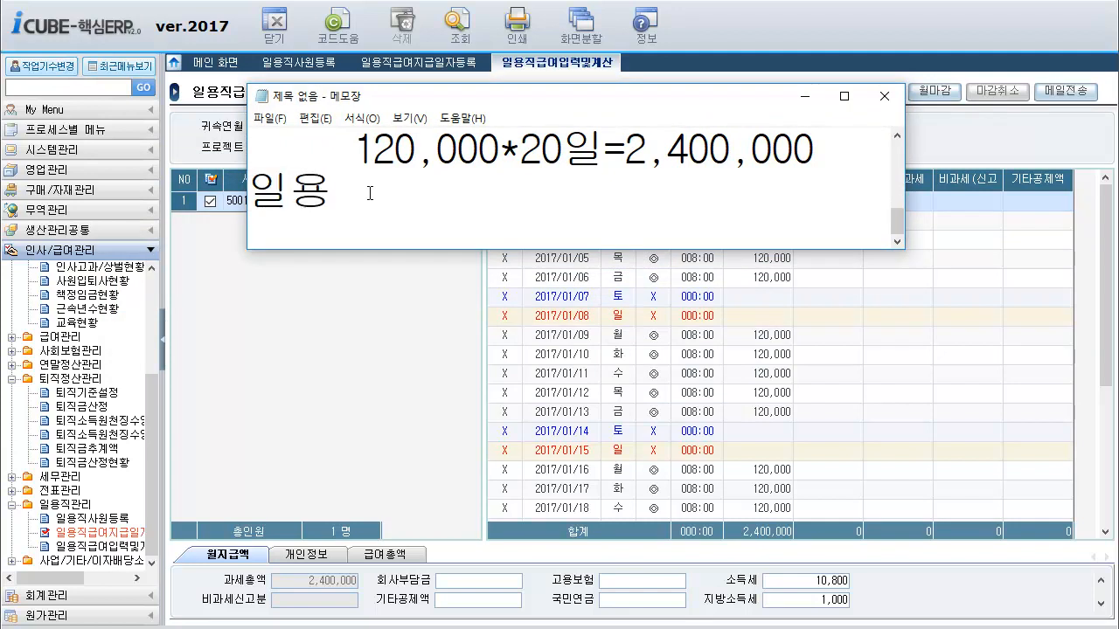
{"action": "key", "text": "Return"}
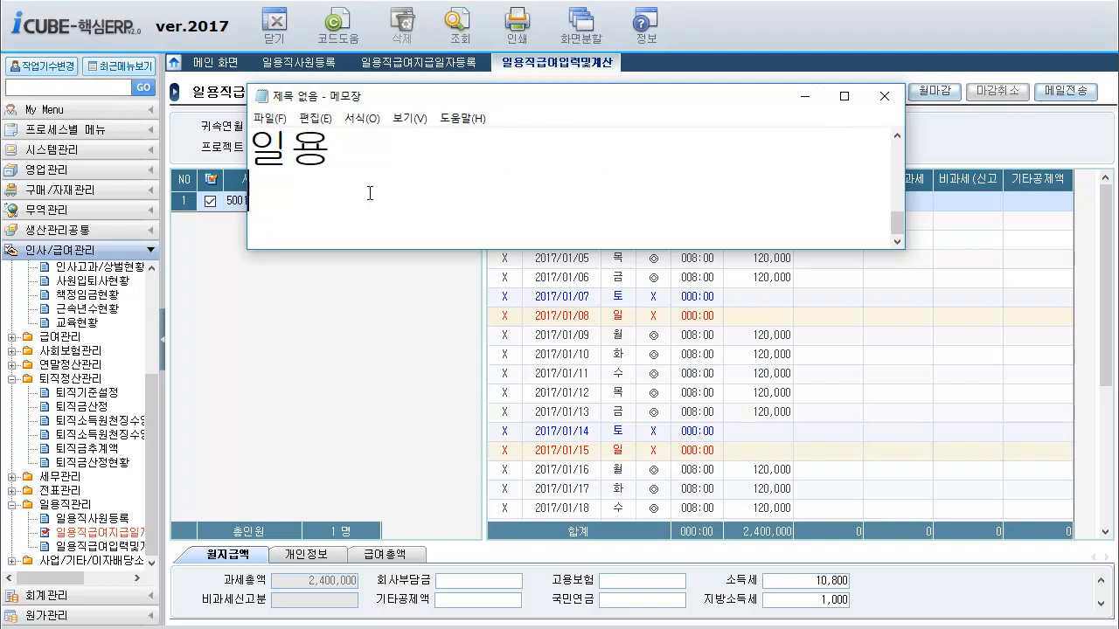
Write the income tax calculation (120,000-100,000)*6%*45%*20일=10,800 below the 일용 heading
{"action": "type", "text": "(120,000-100"}
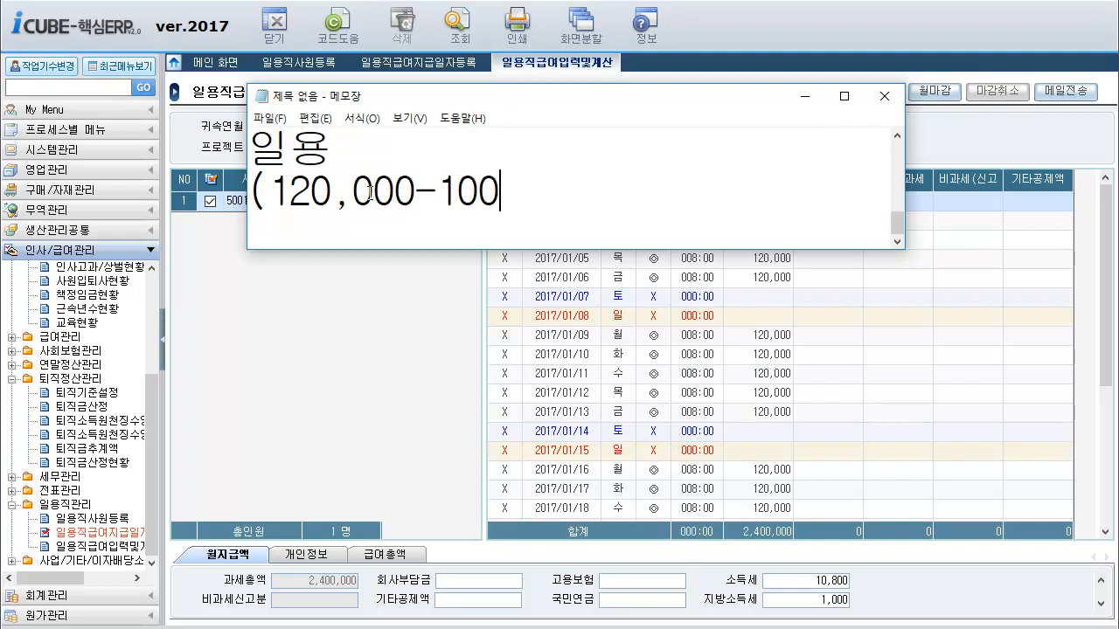
{"action": "type", "text": ",000"}
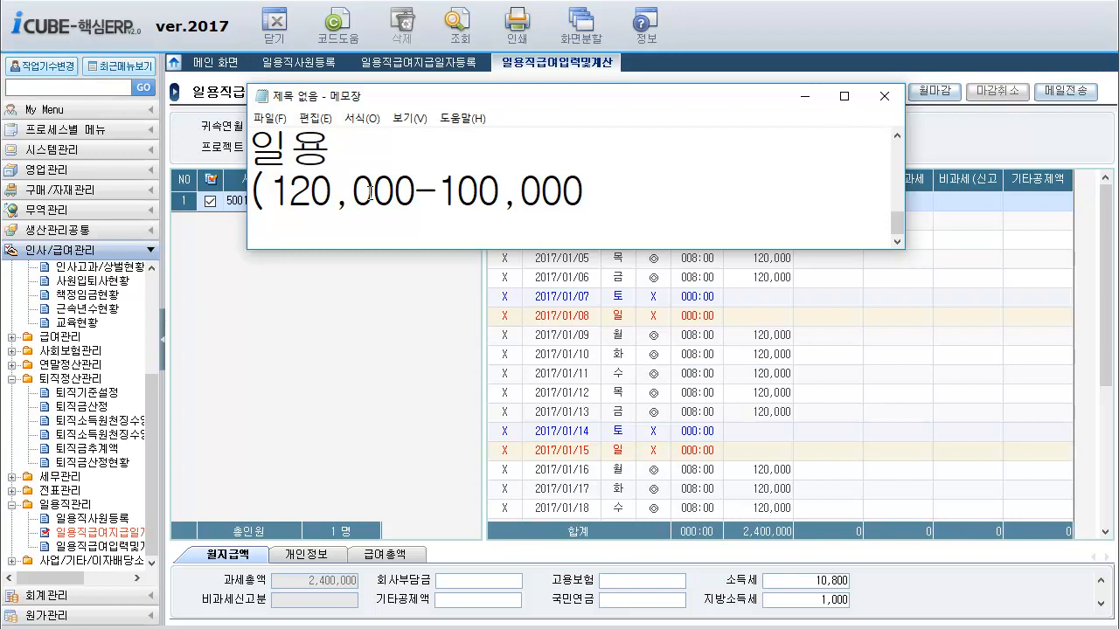
{"action": "type", "text": ")*6"}
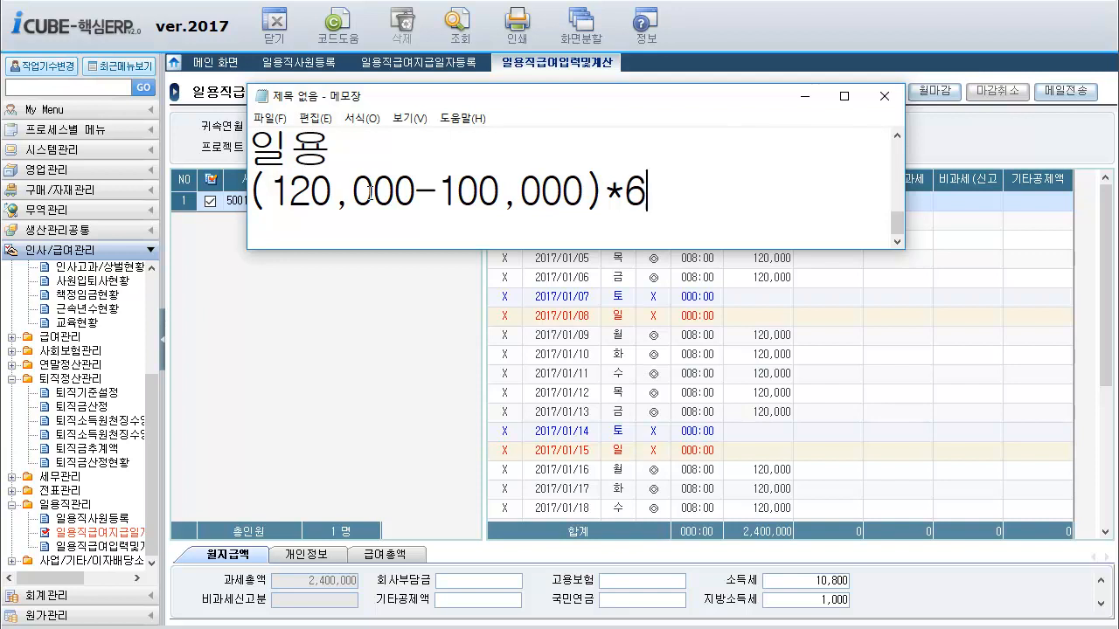
{"action": "type", "text": "%*"}
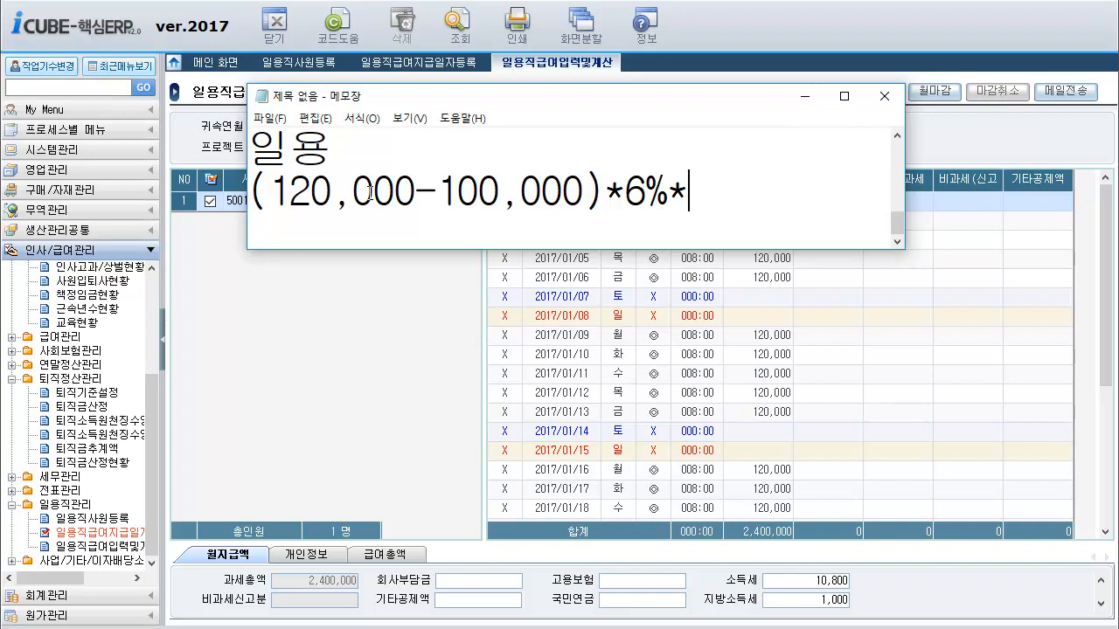
{"action": "type", "text": "45"}
{"action": "type", "text": "%="}
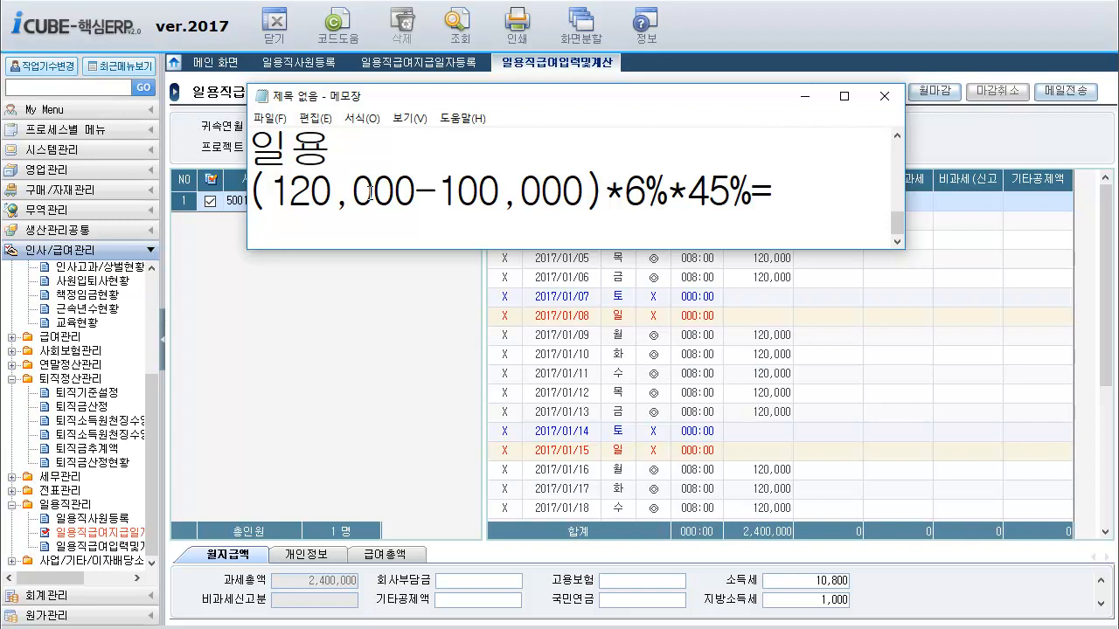
{"action": "key", "text": "BackSpace"}
{"action": "type", "text": "*20일"}
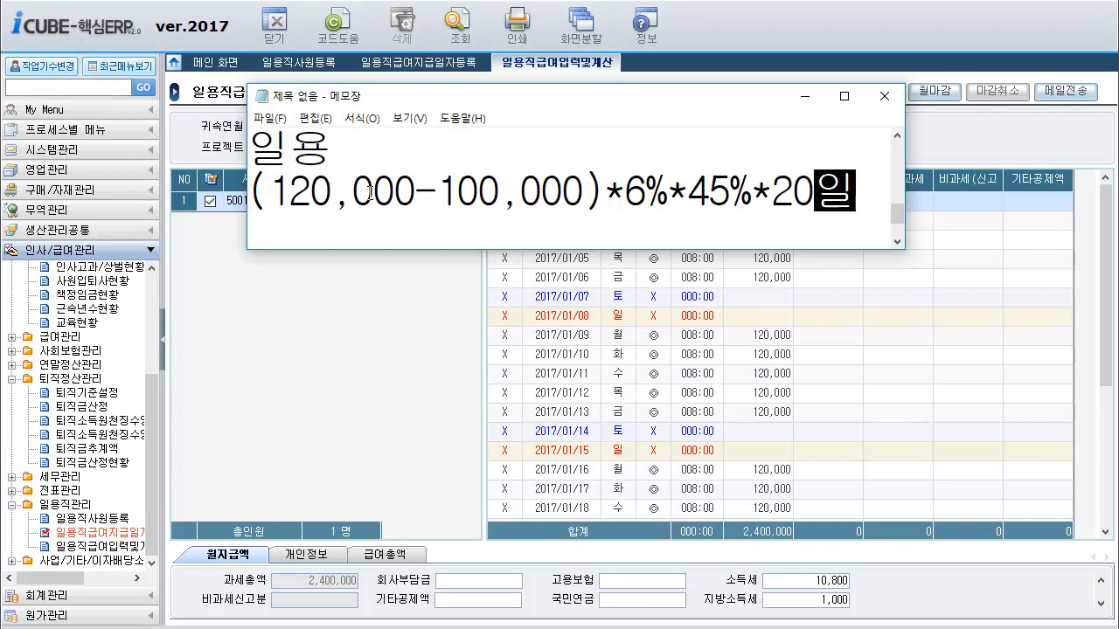
{"action": "type", "text": "="}
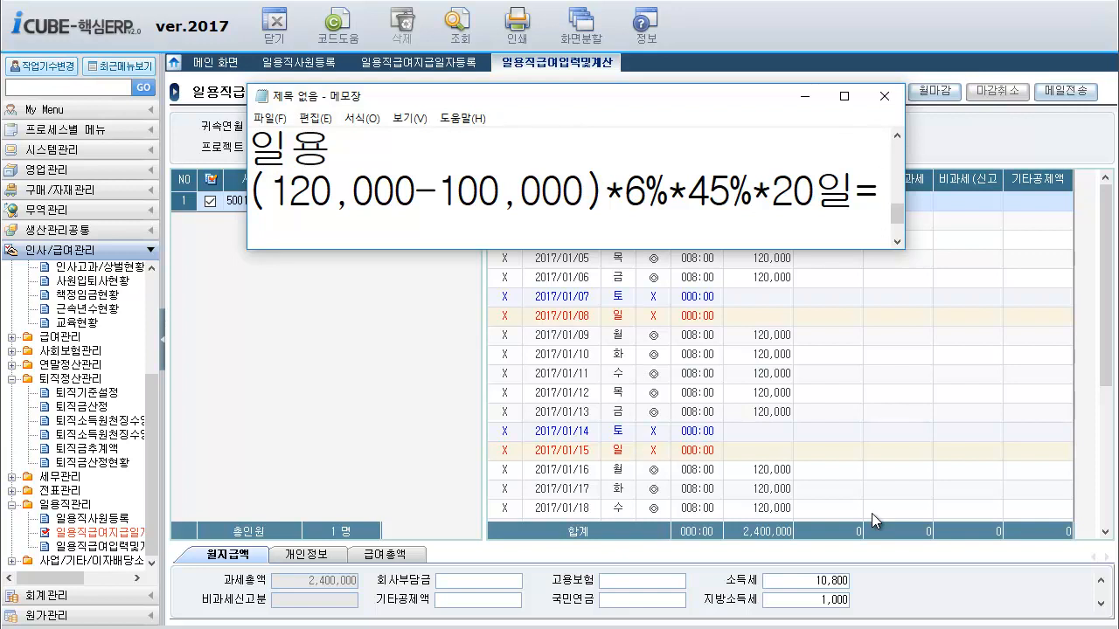
{"action": "type", "text": "10,800"}
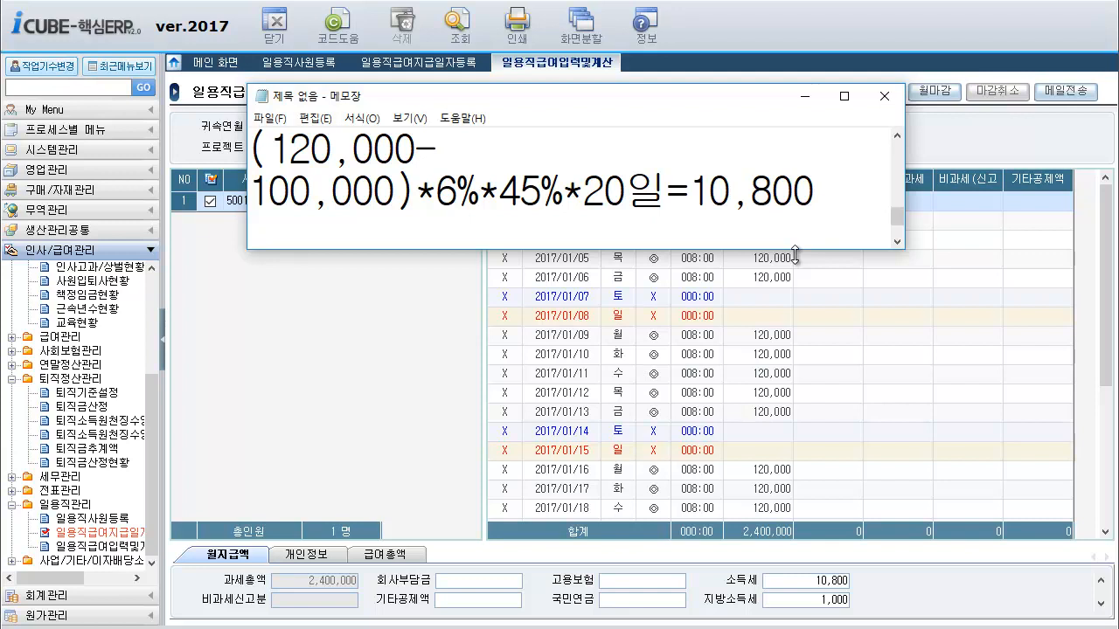
Close the Notepad calculation note and return to the 일용직급여입력및계산 screen
{"action": "left_click", "coordinate": [884, 96]}
{"action": "left_click", "coordinate": [580, 325]}
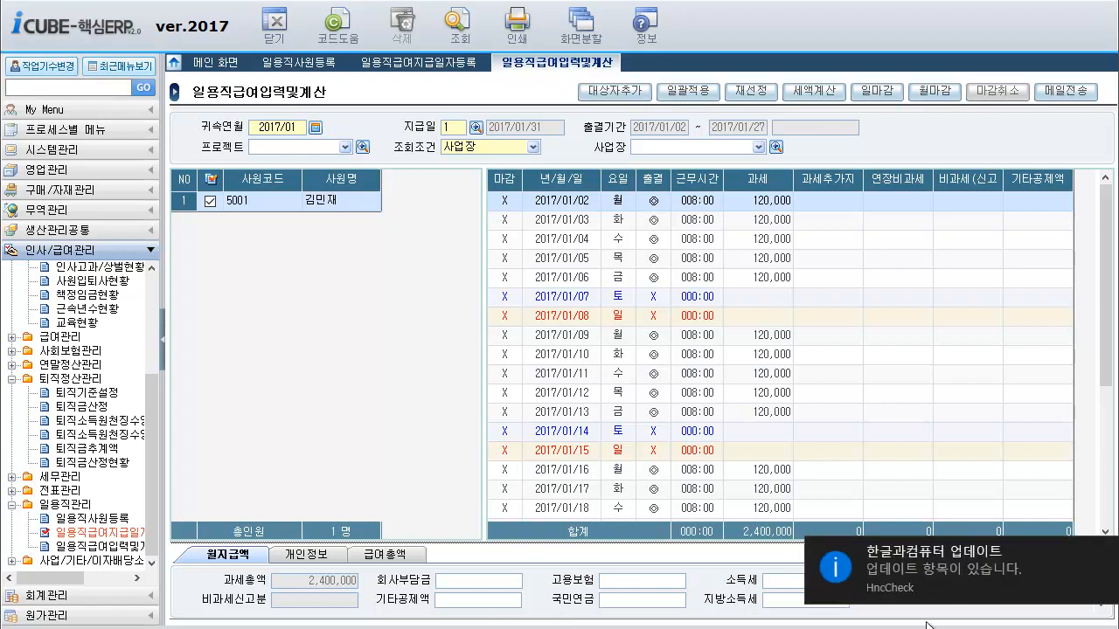
{"action": "mouse_move", "coordinate": [949, 628]}
{"action": "left_click", "coordinate": [536, 624]}
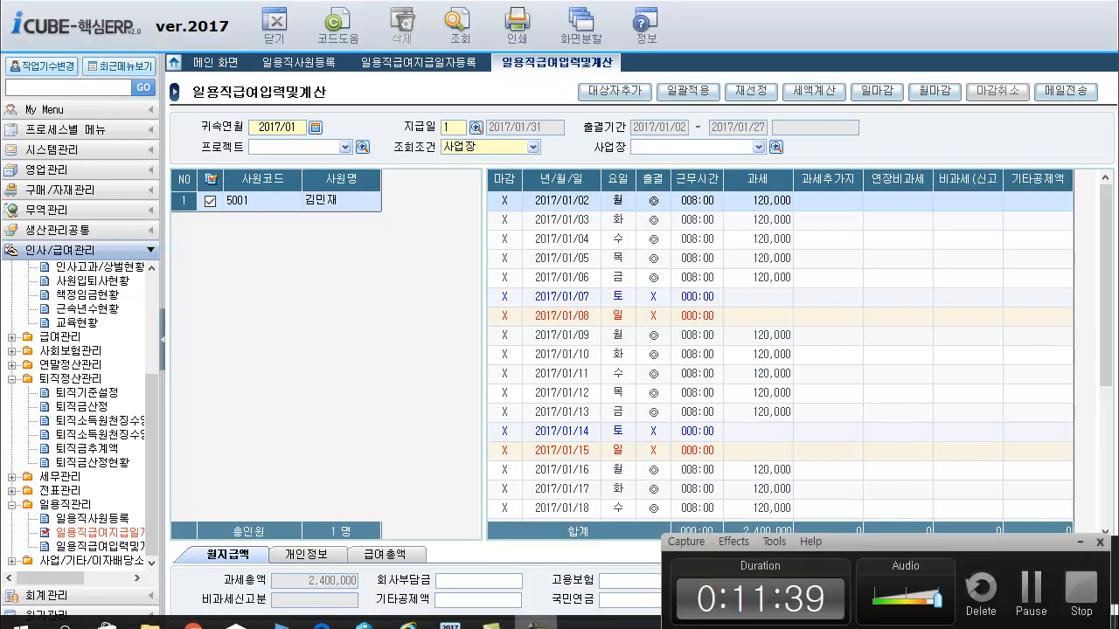